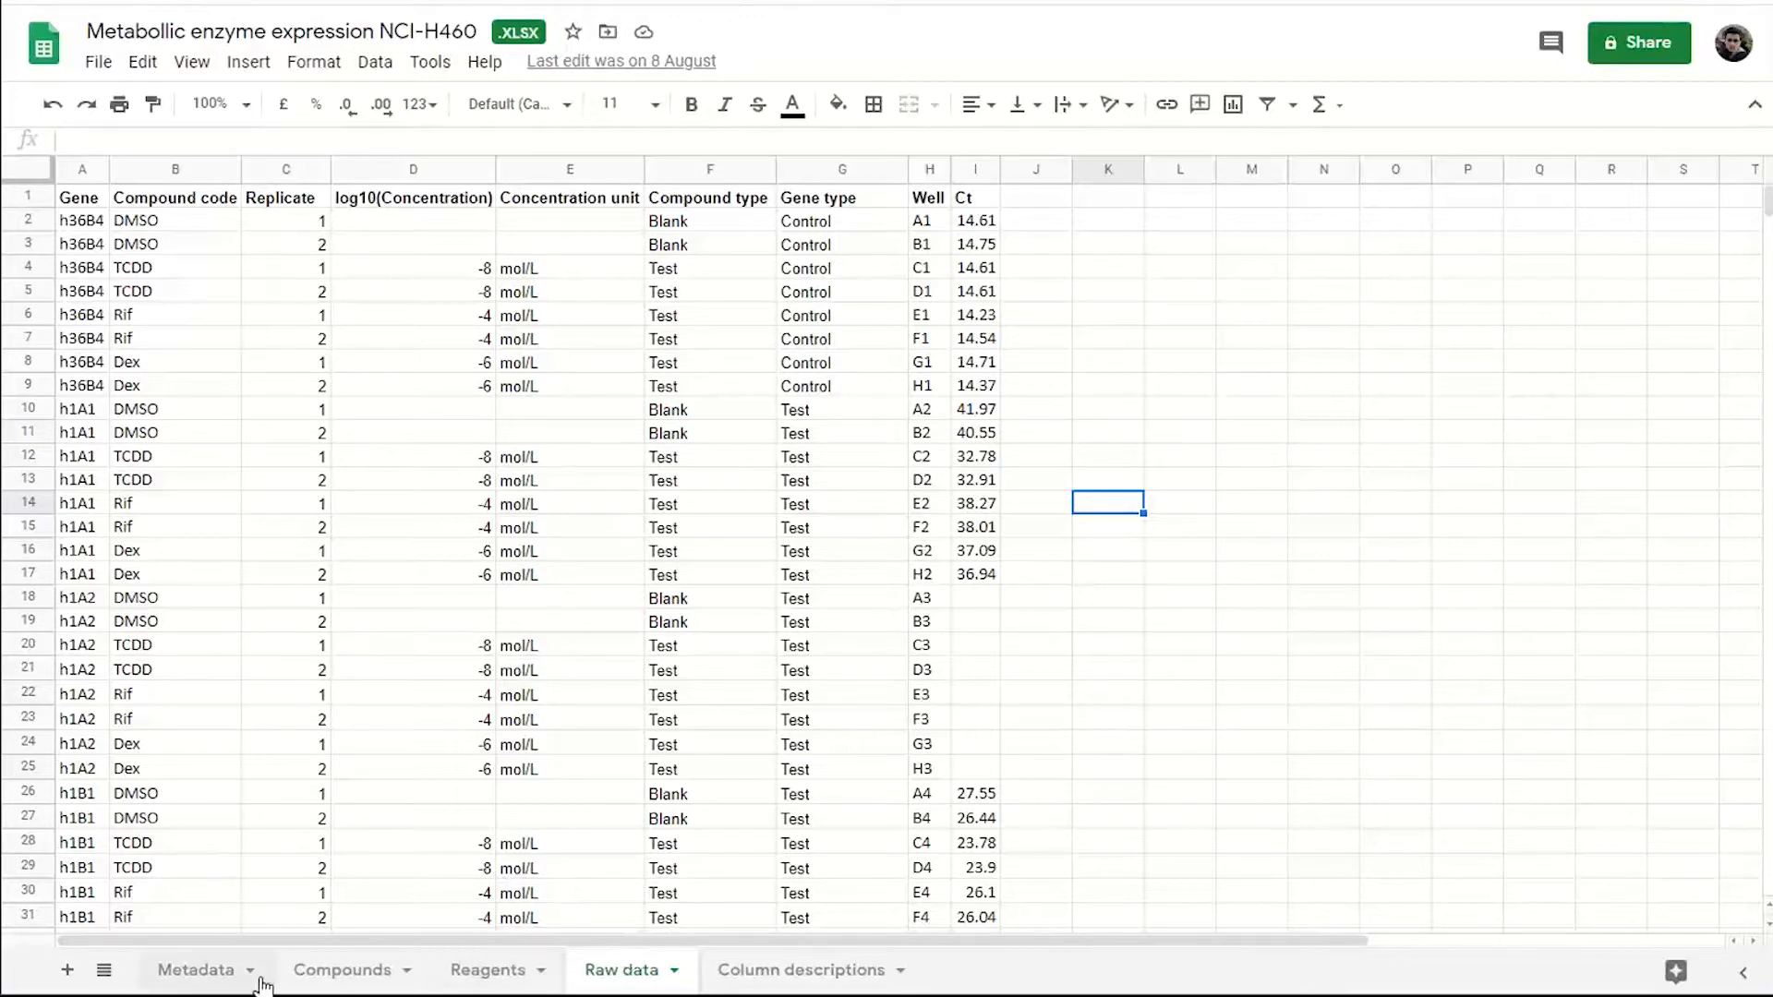
Review the Compounds and Reagents sheets of the NCI-H460 enzyme expression workbook
click(319, 977)
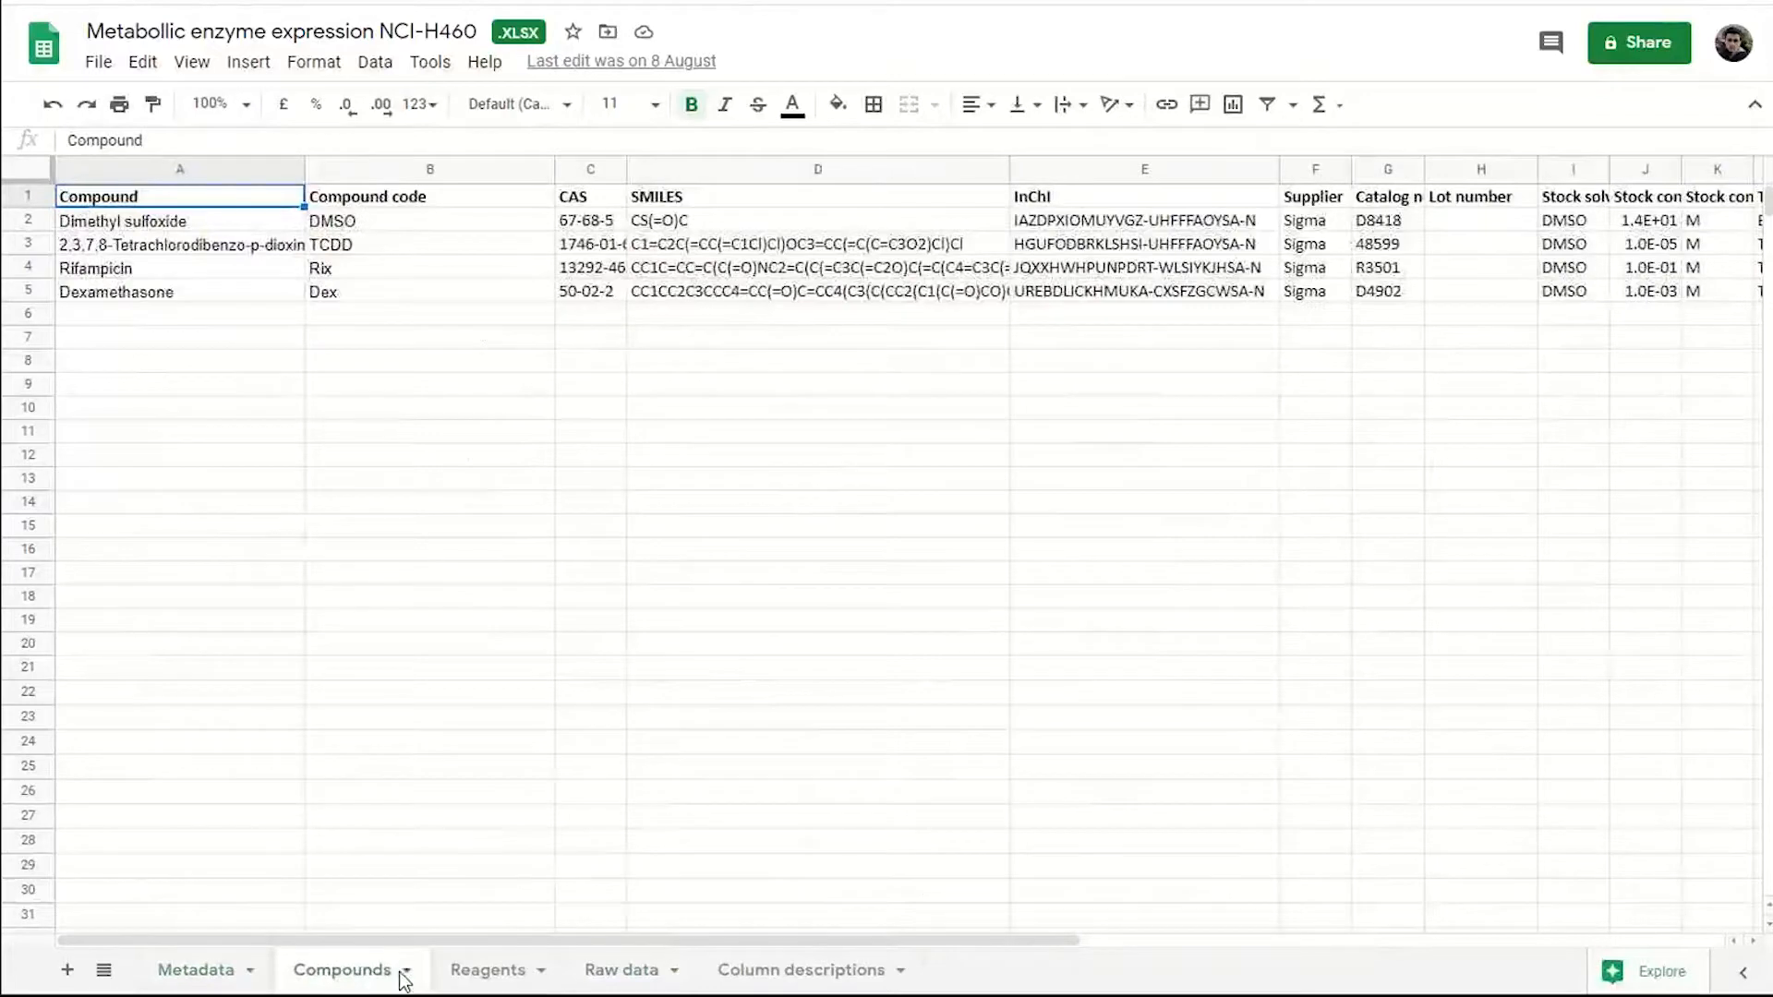
click(481, 979)
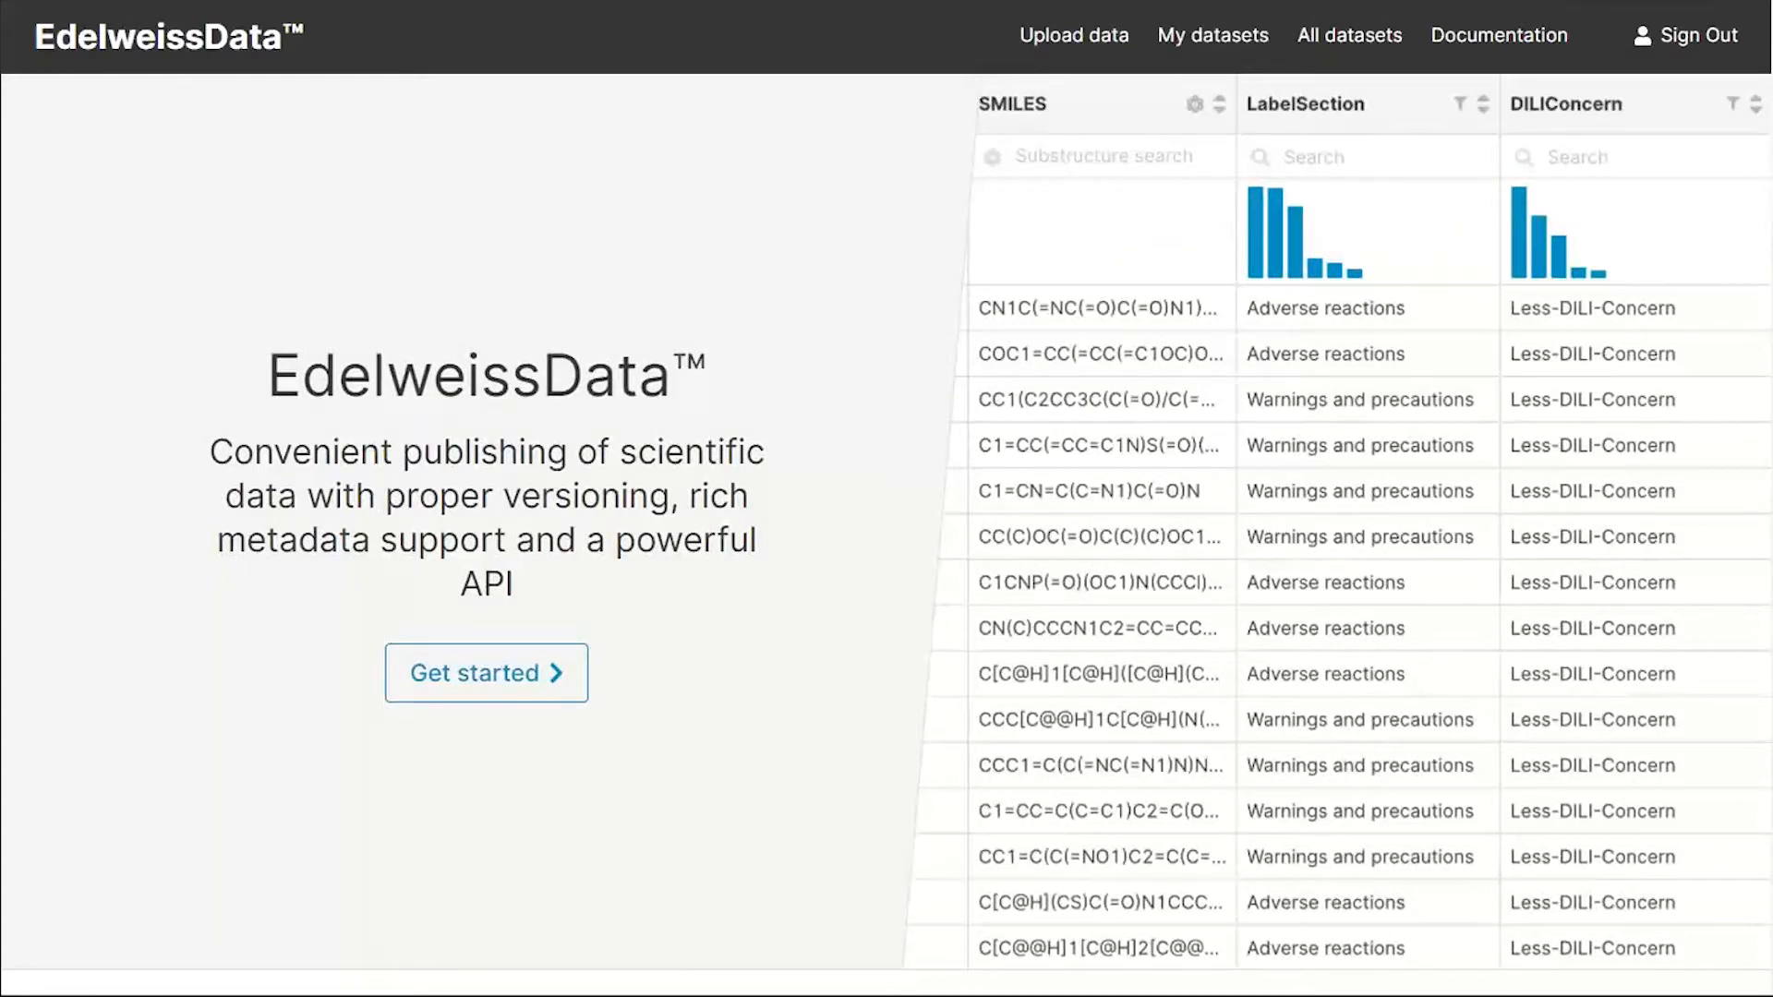
Upload Metabollic enzyme expression U2OS.xlsx to EdelweissData as a new dataset, ingesting sheet 4, after checking the workbook's Raw data sheet
click(1073, 41)
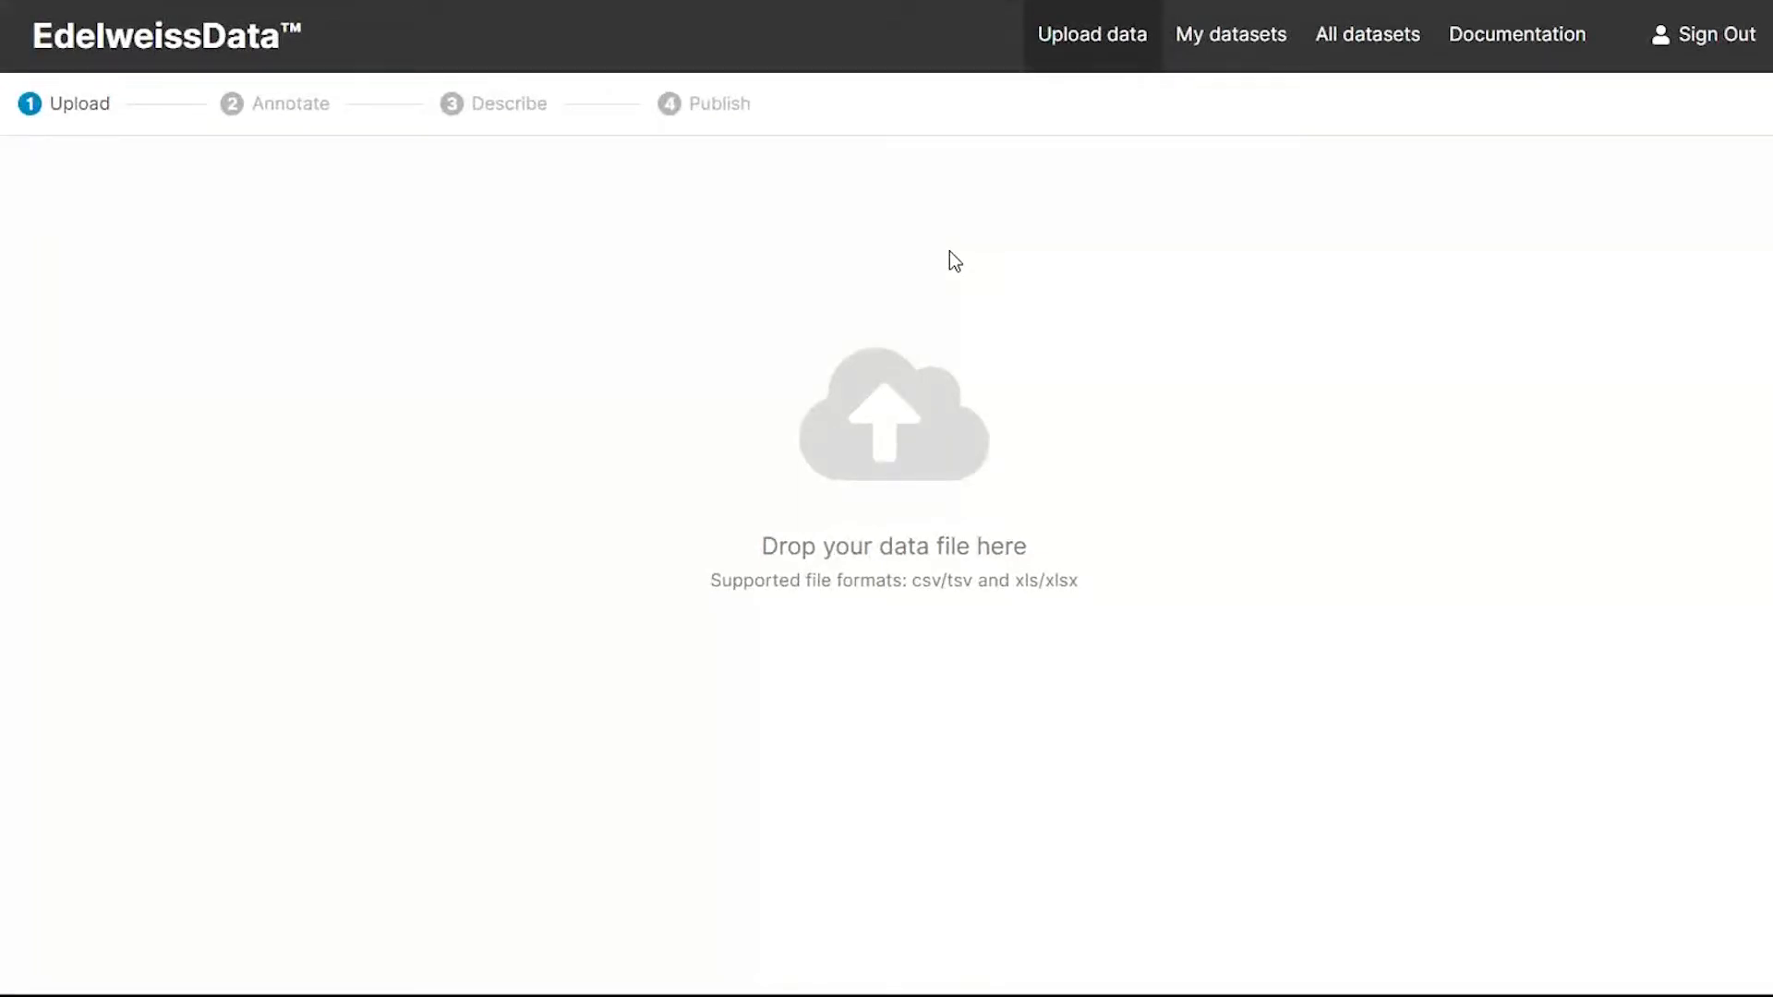
drag(960, 165, 872, 410)
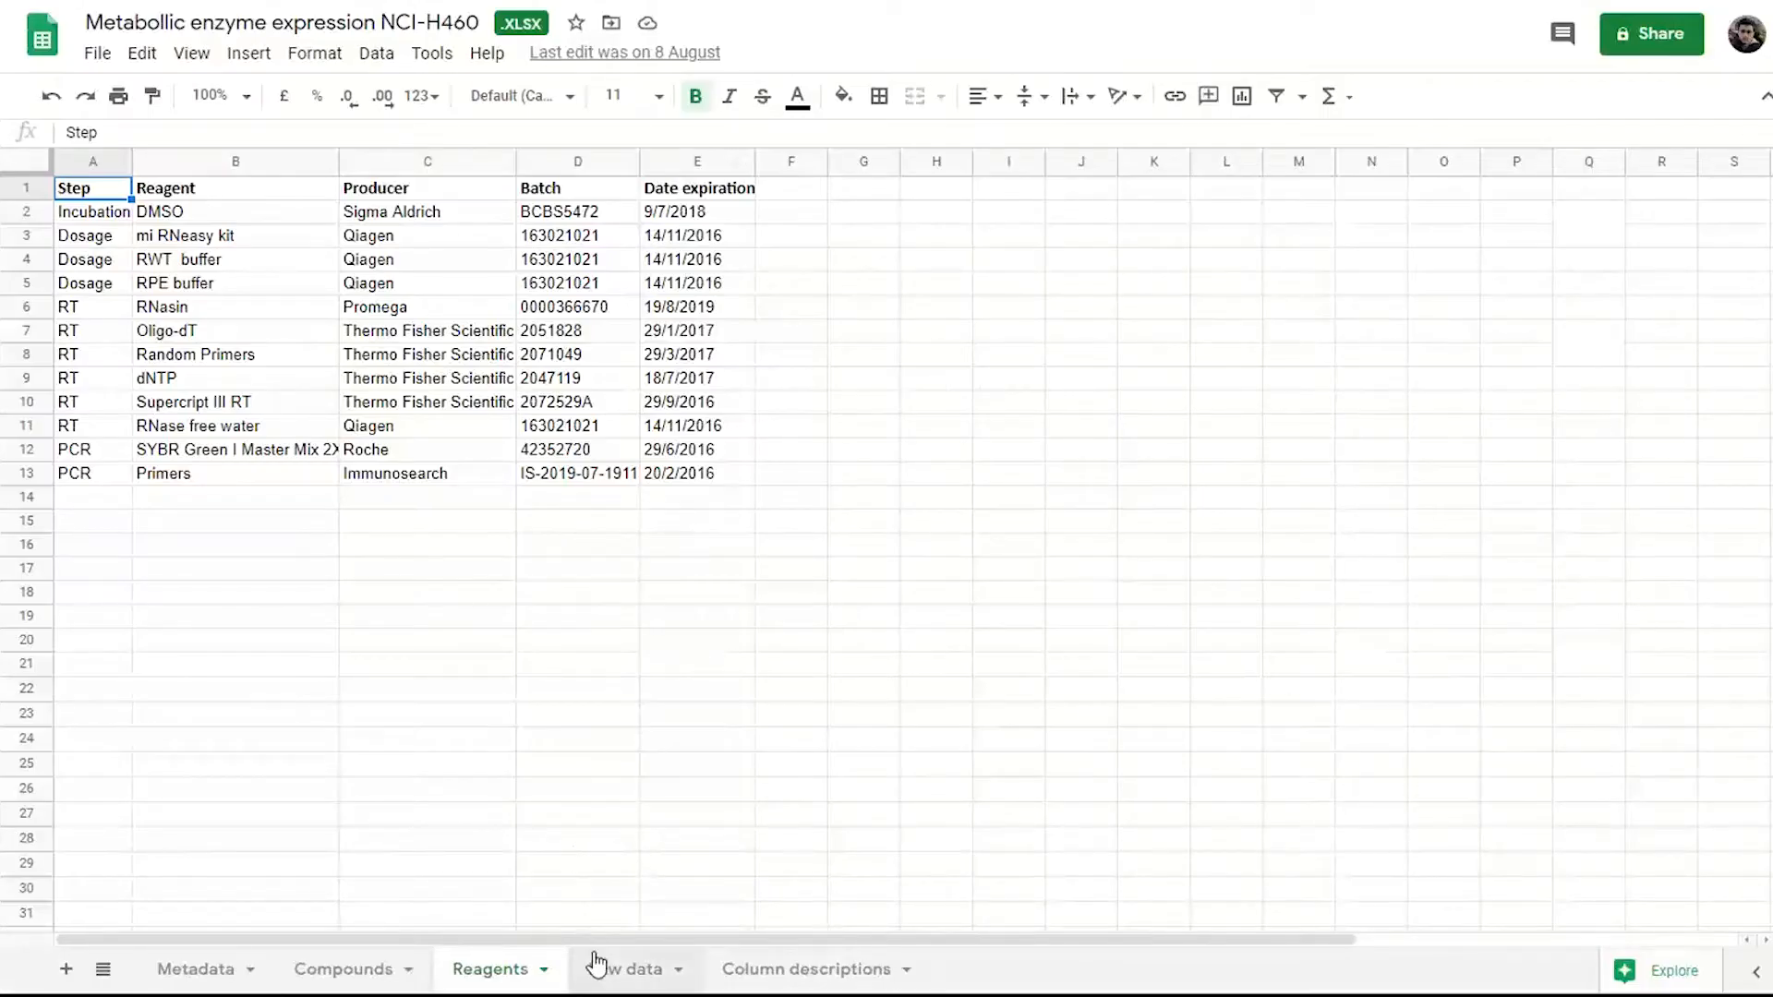
click(602, 972)
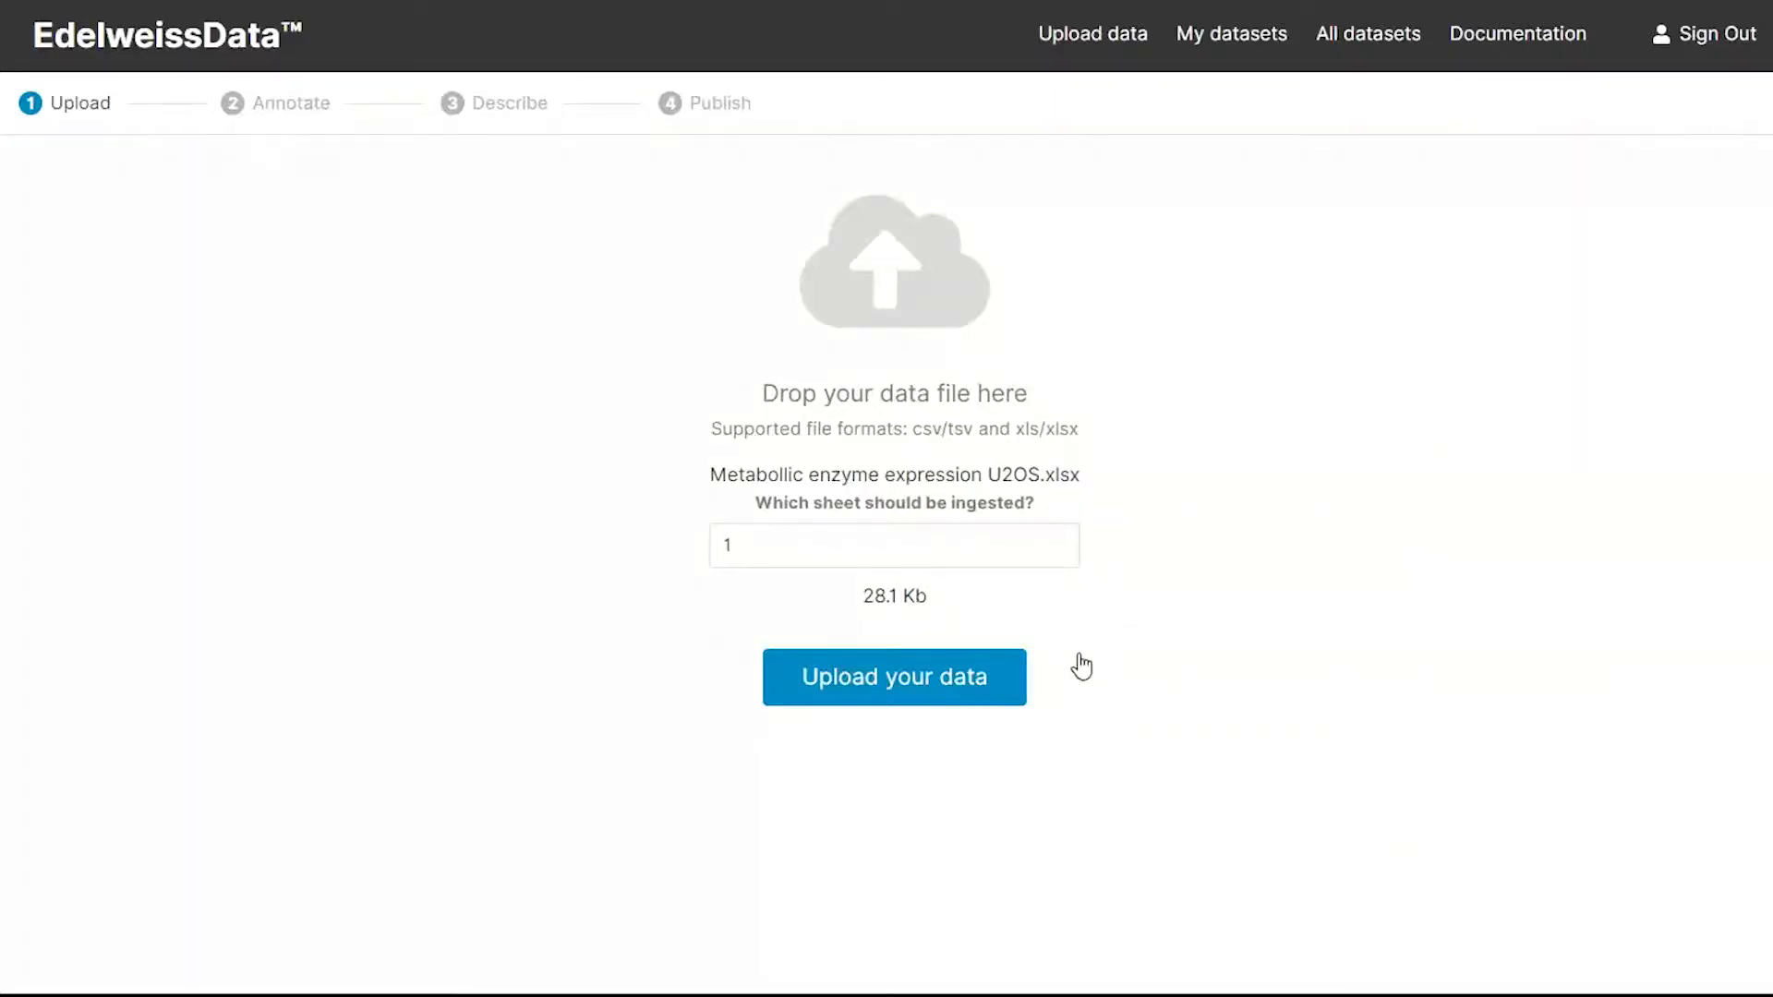
click(1056, 539)
click(1057, 539)
click(1056, 539)
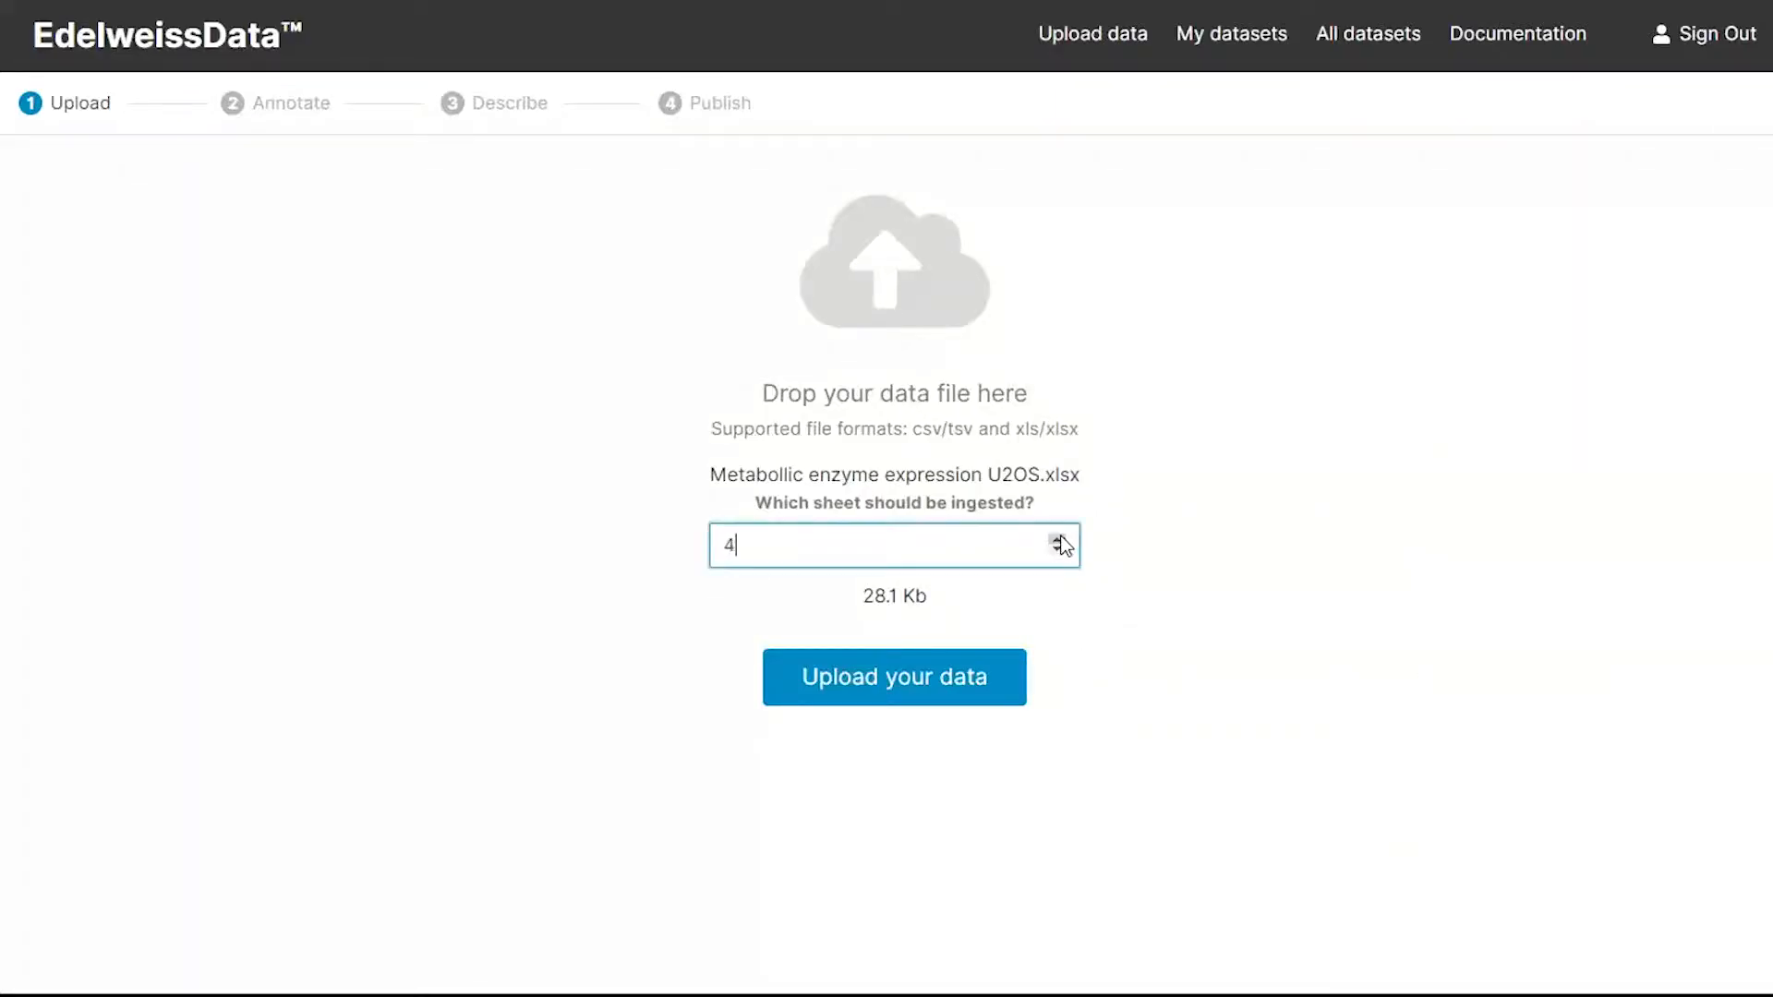
click(976, 677)
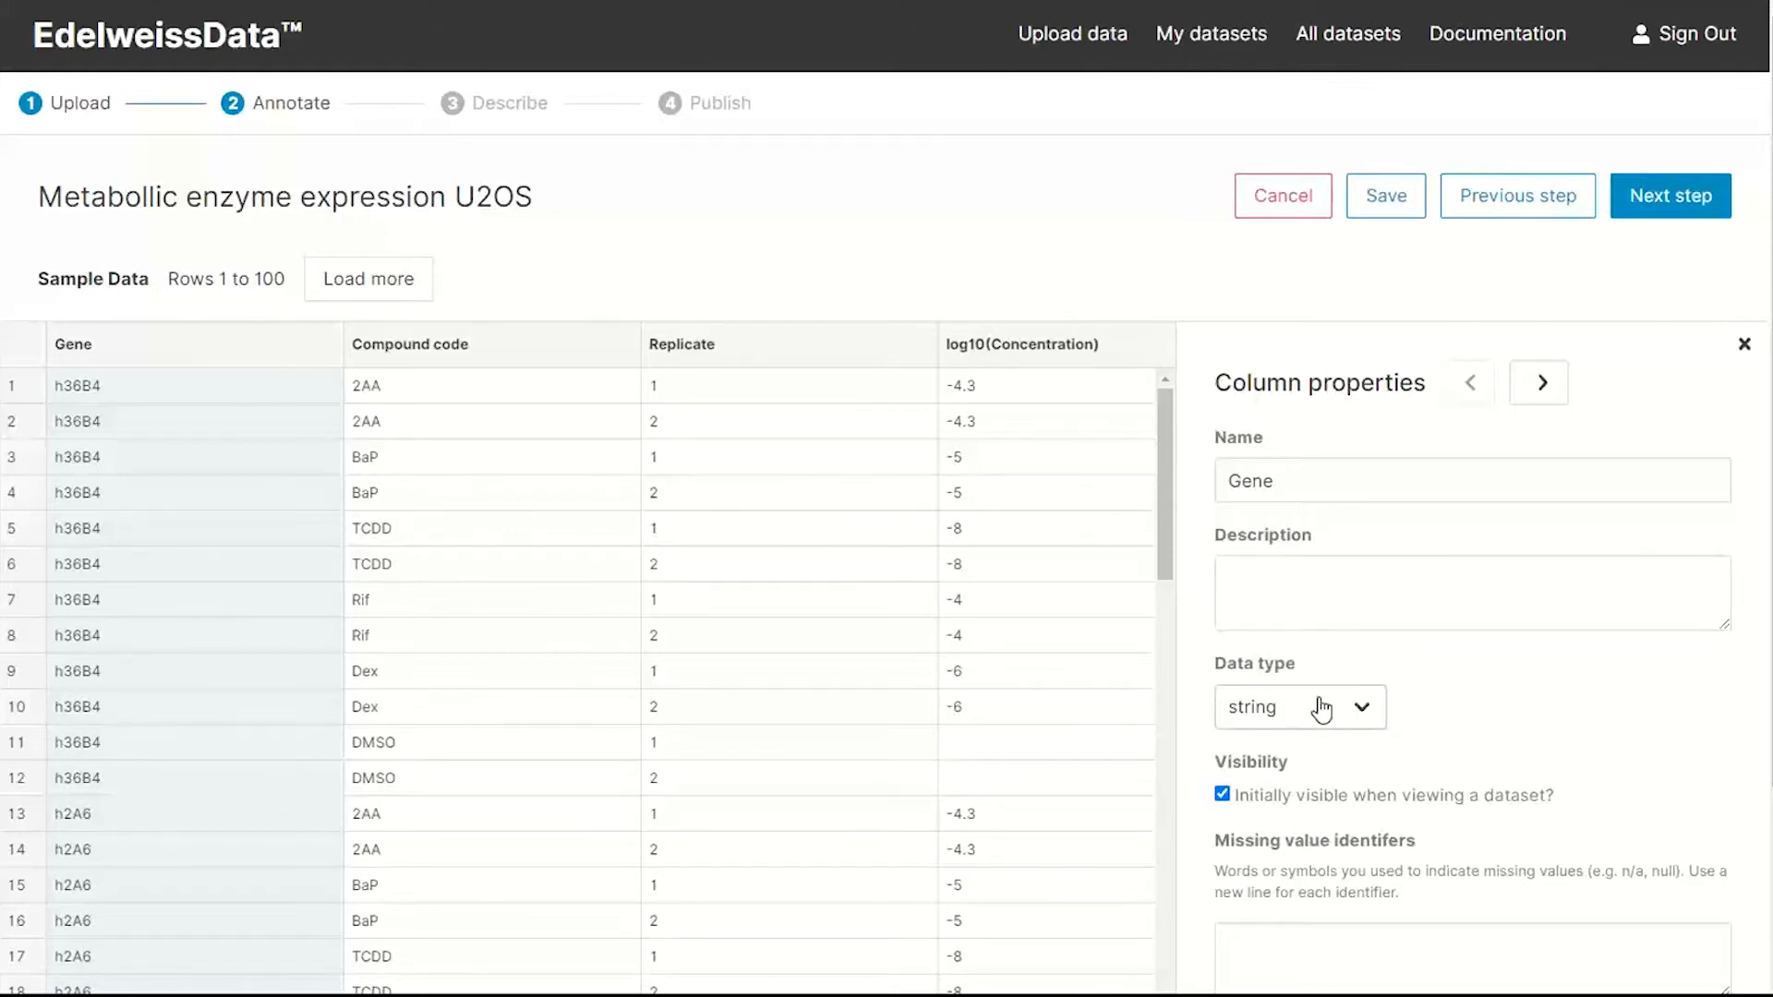
Examine the column properties of the Replicate and log10(Concentration) columns, including the description field
click(813, 345)
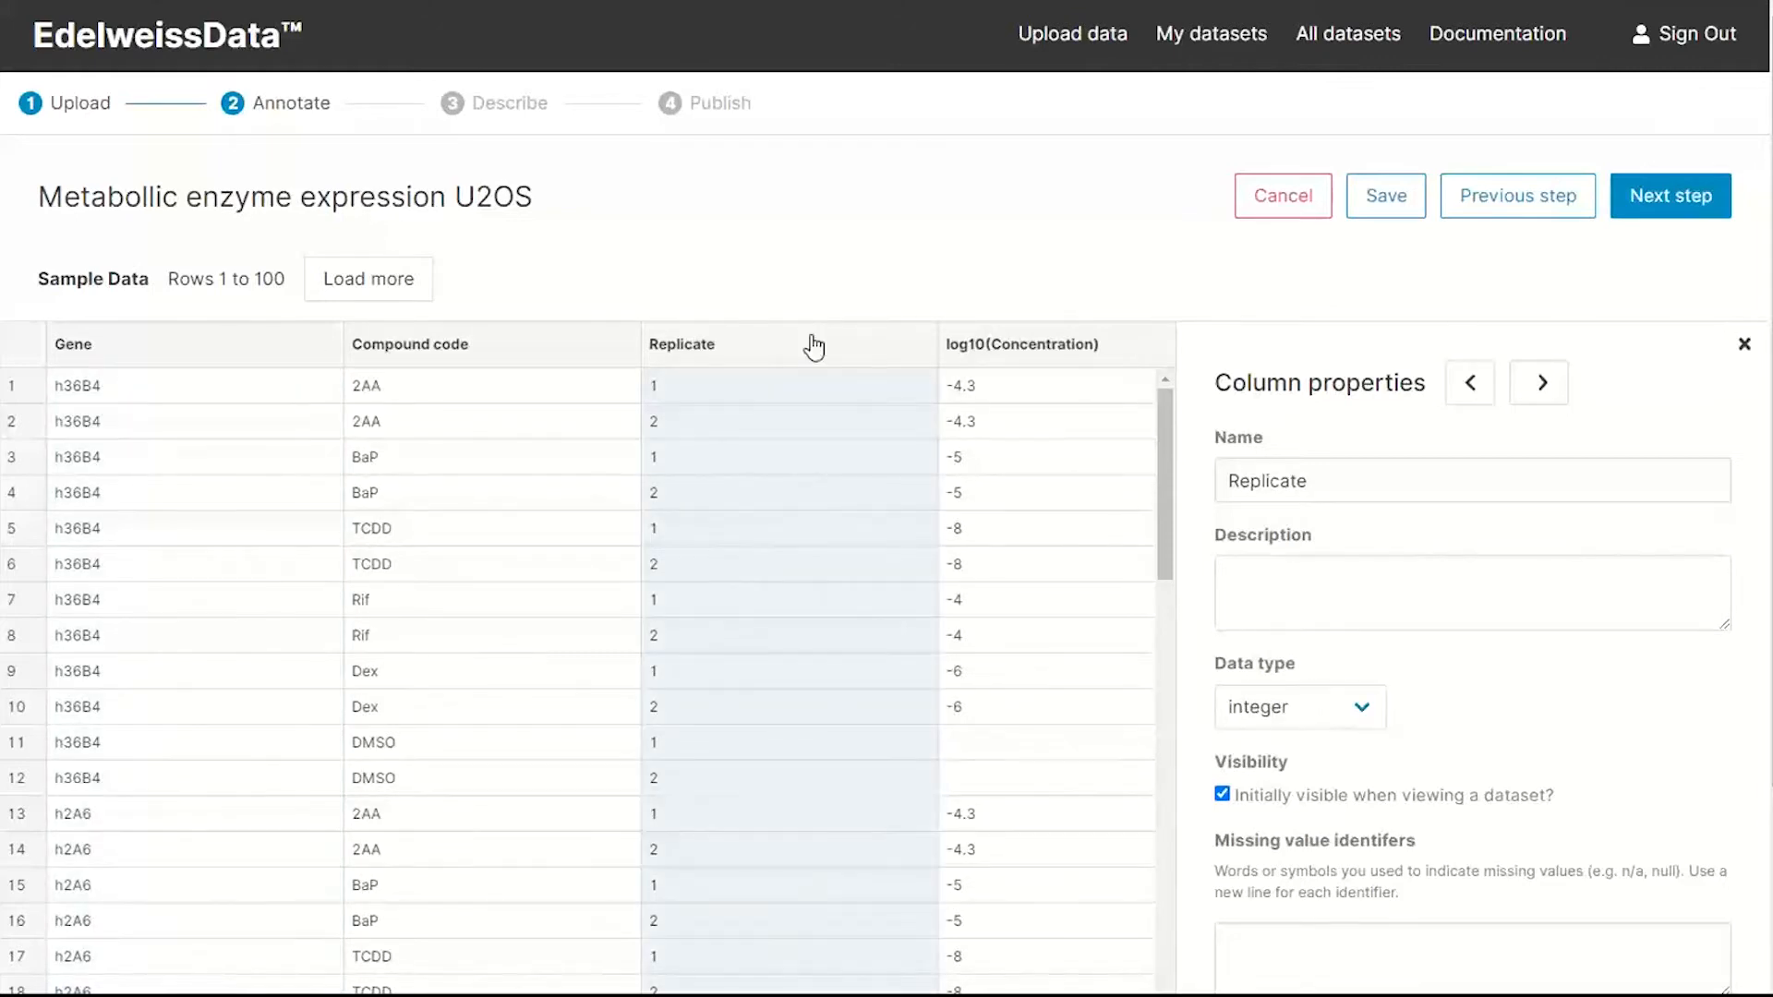
click(1007, 347)
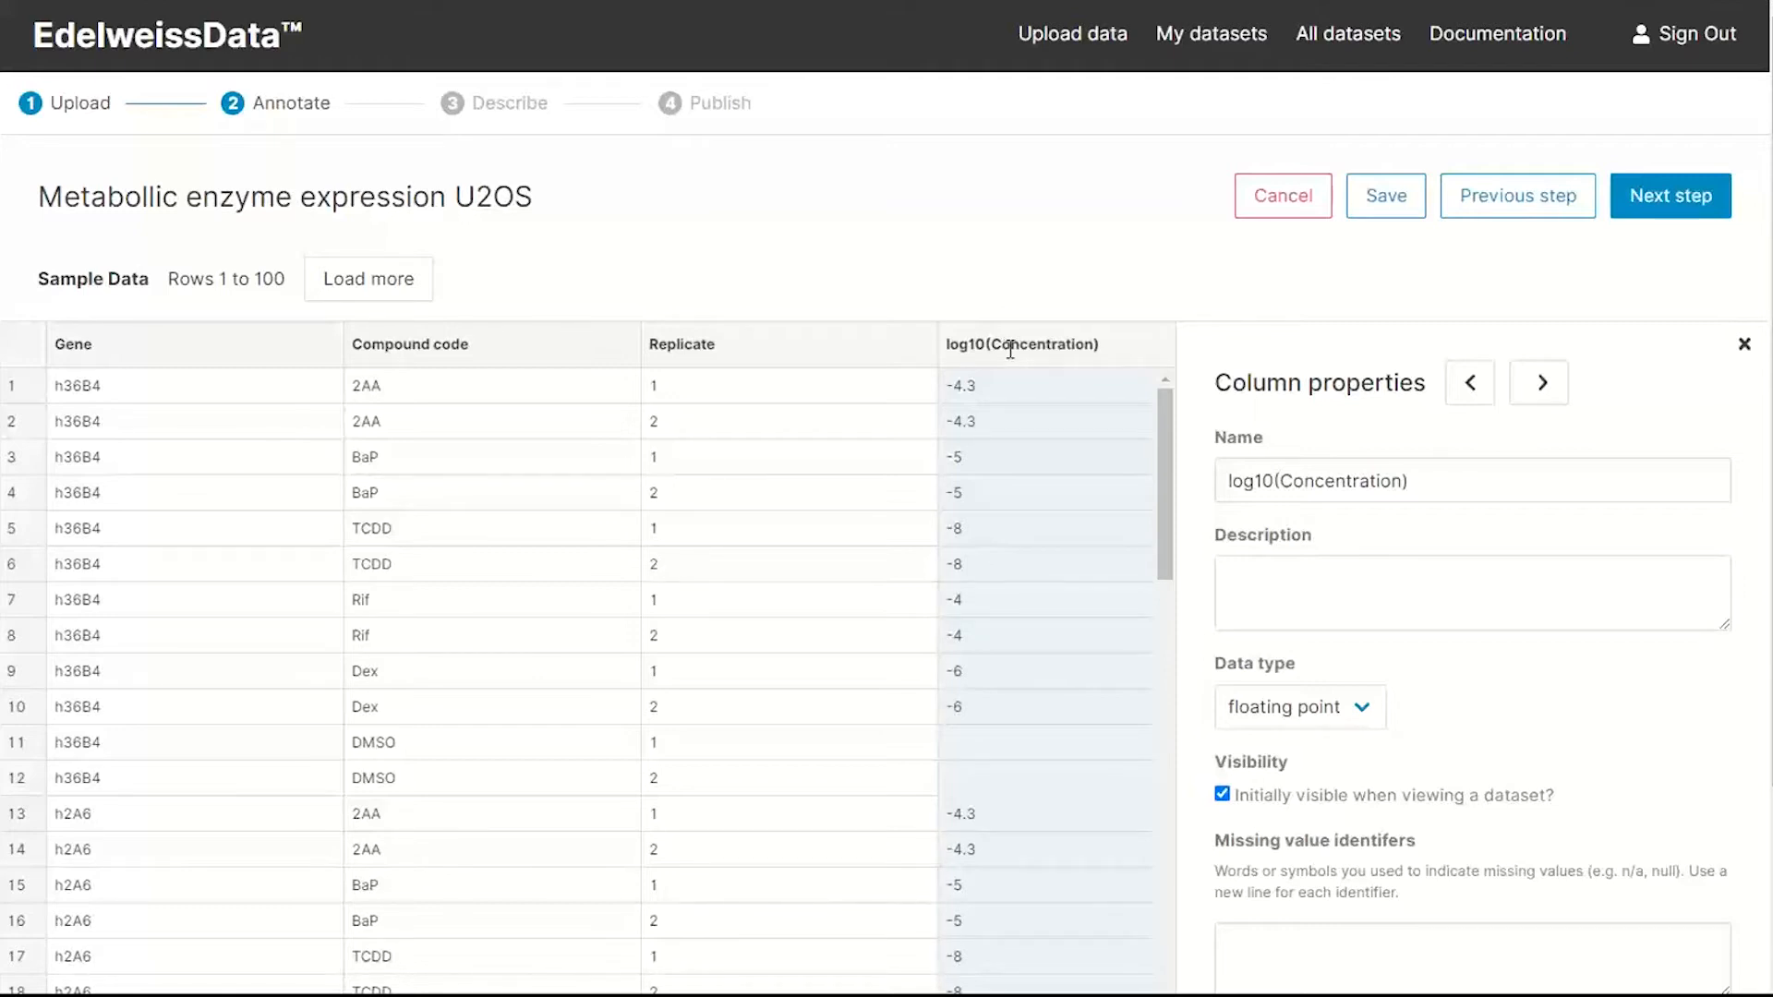
click(1287, 627)
right_click(1287, 632)
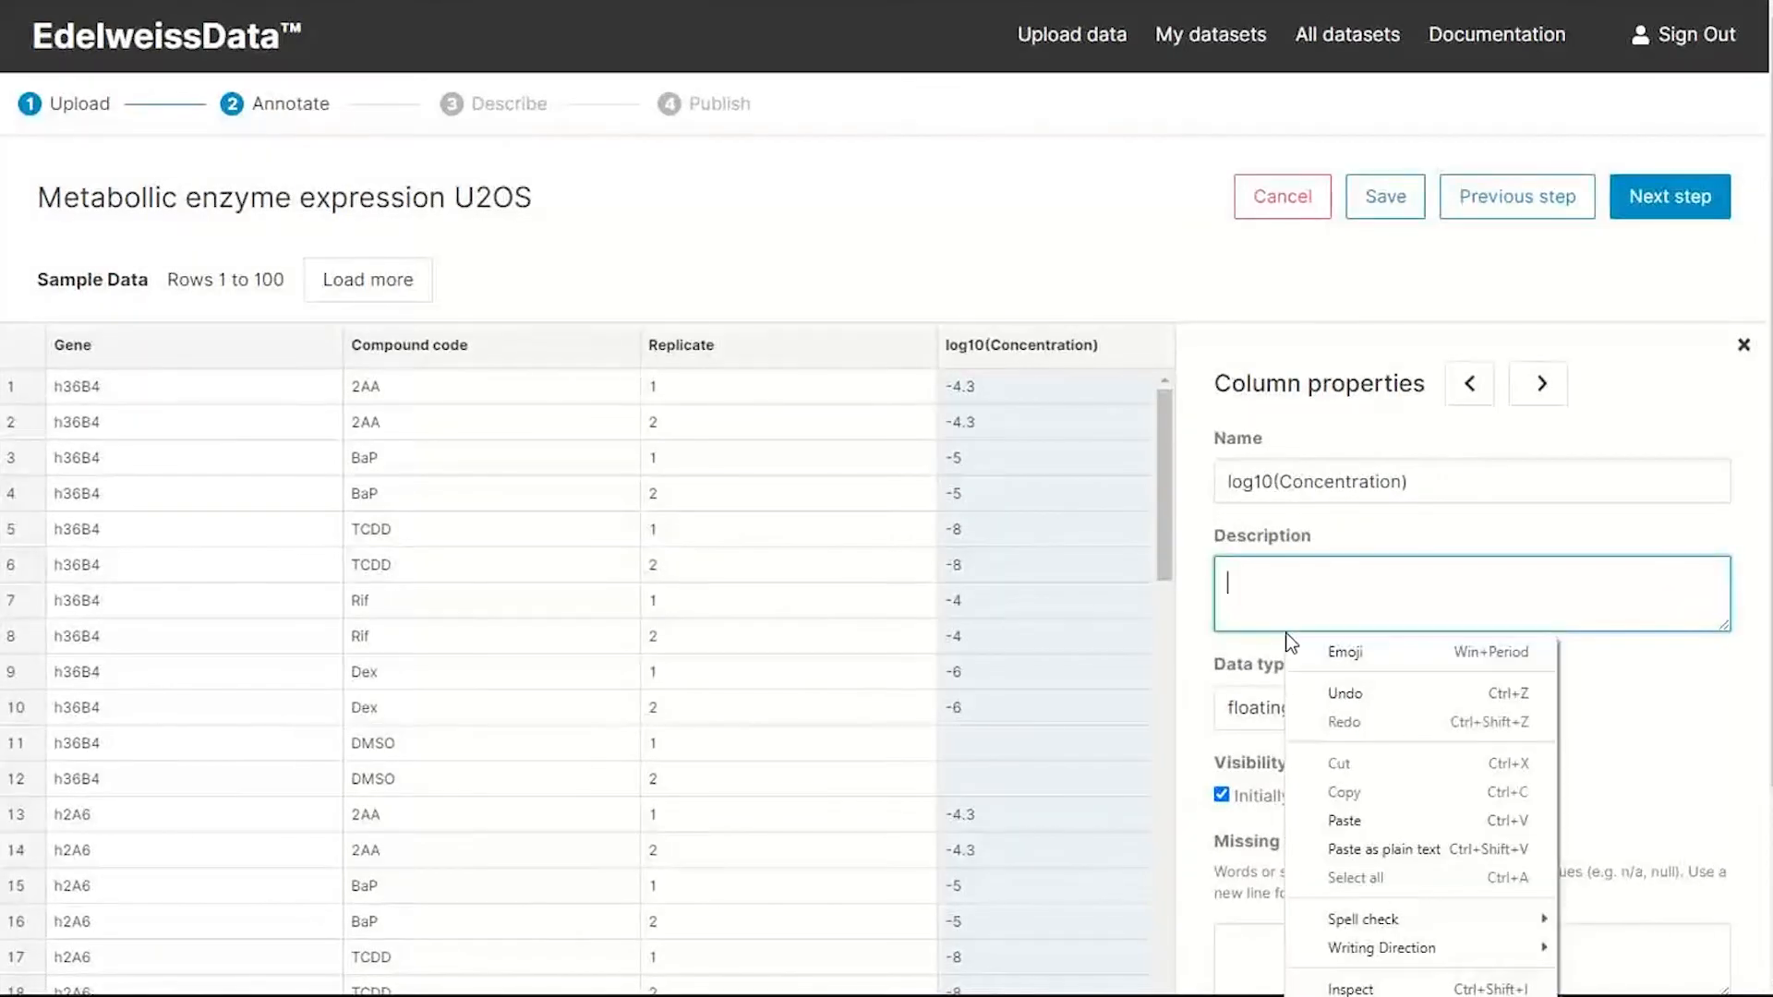
Continue to the Describe stage and fill the dataset description with the full text of the U2OS document in Google Docs
click(1636, 196)
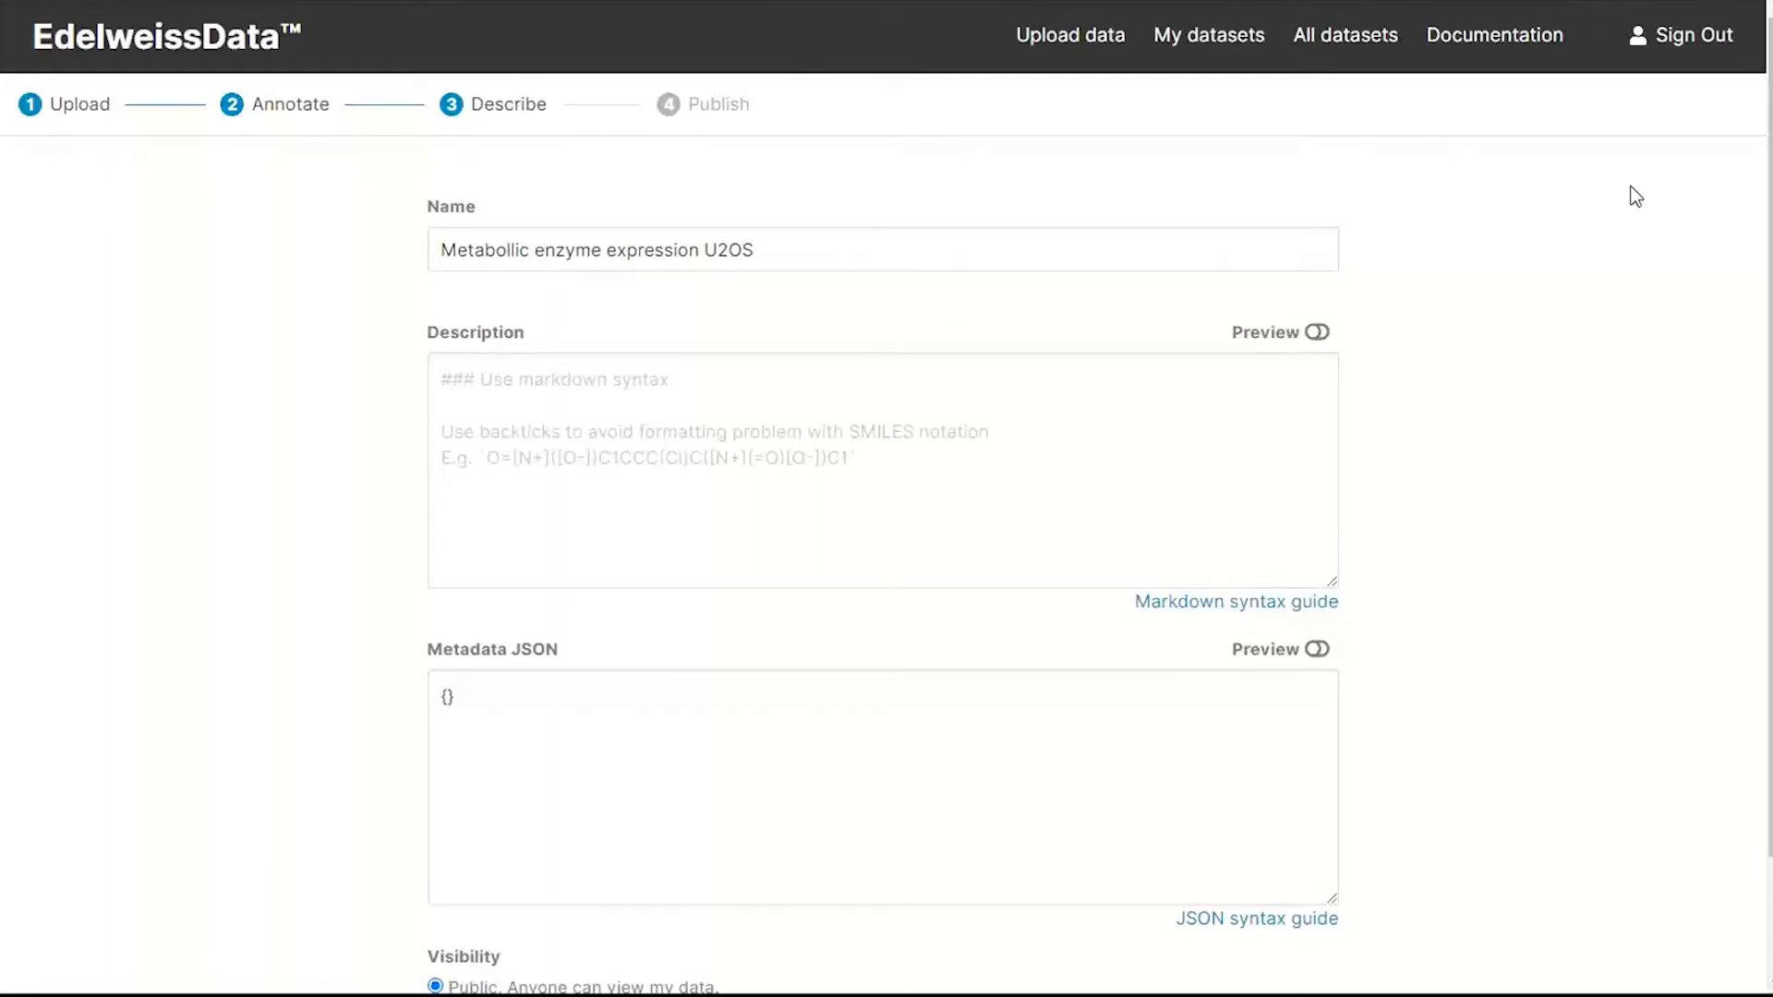
click(997, 245)
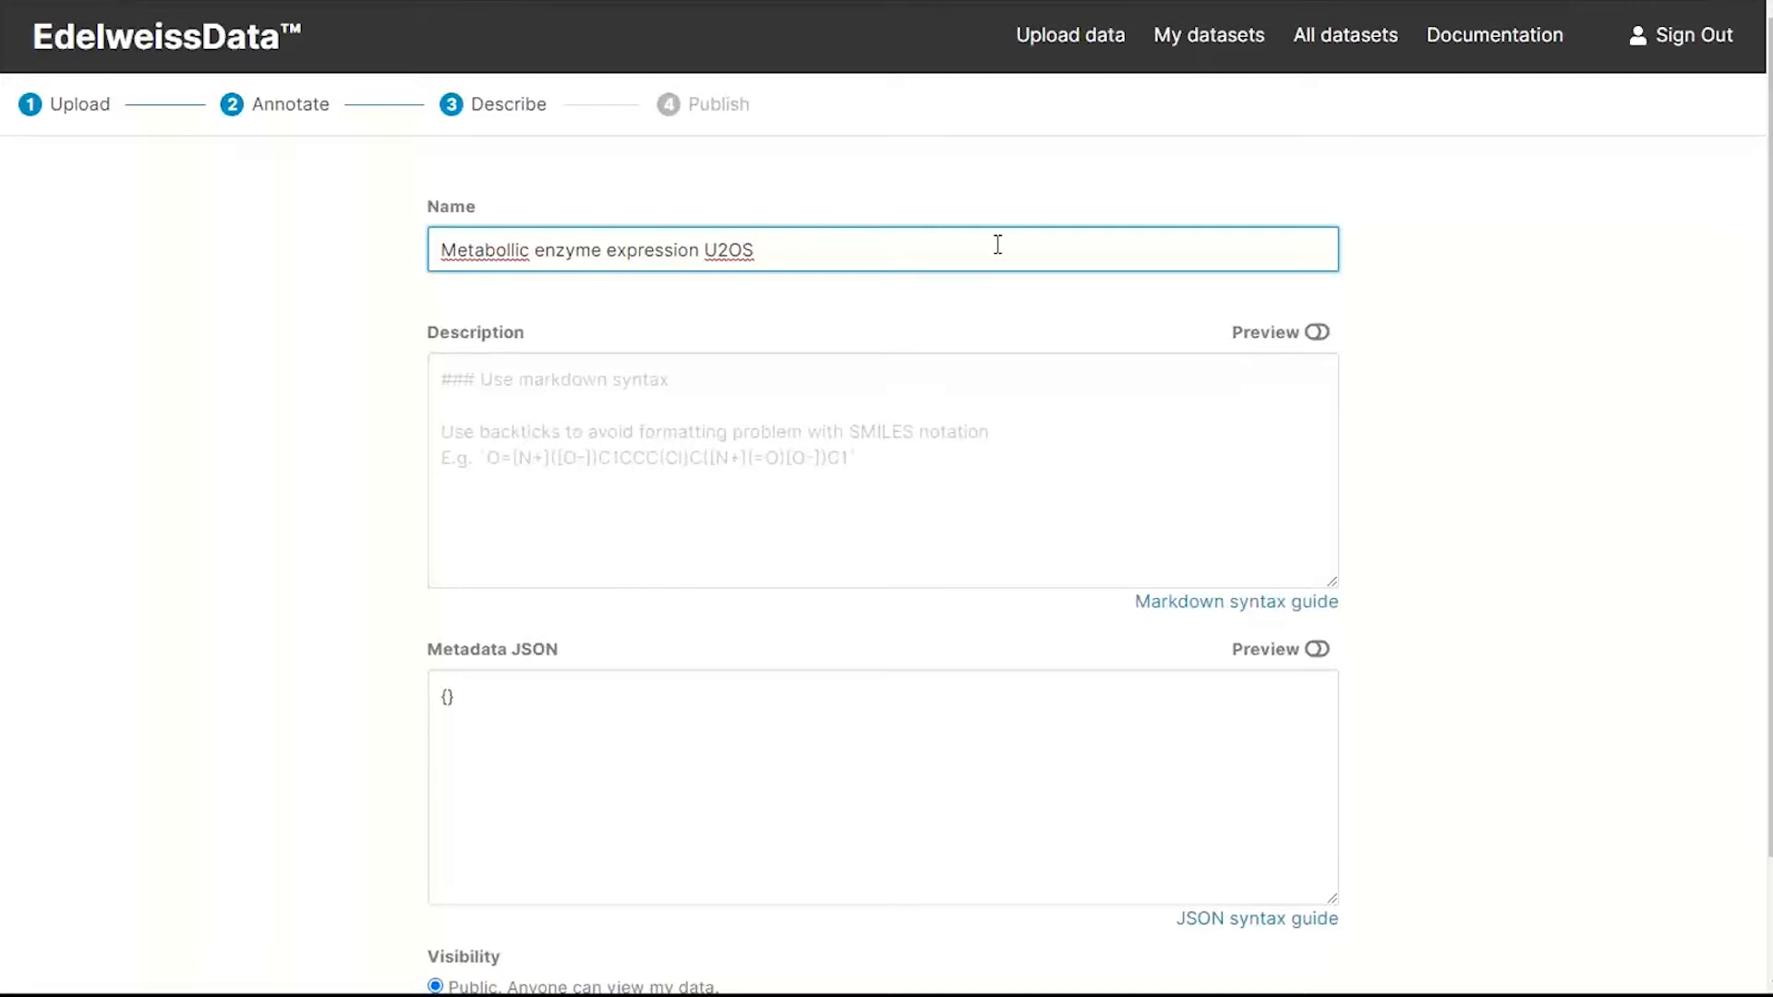
click(891, 401)
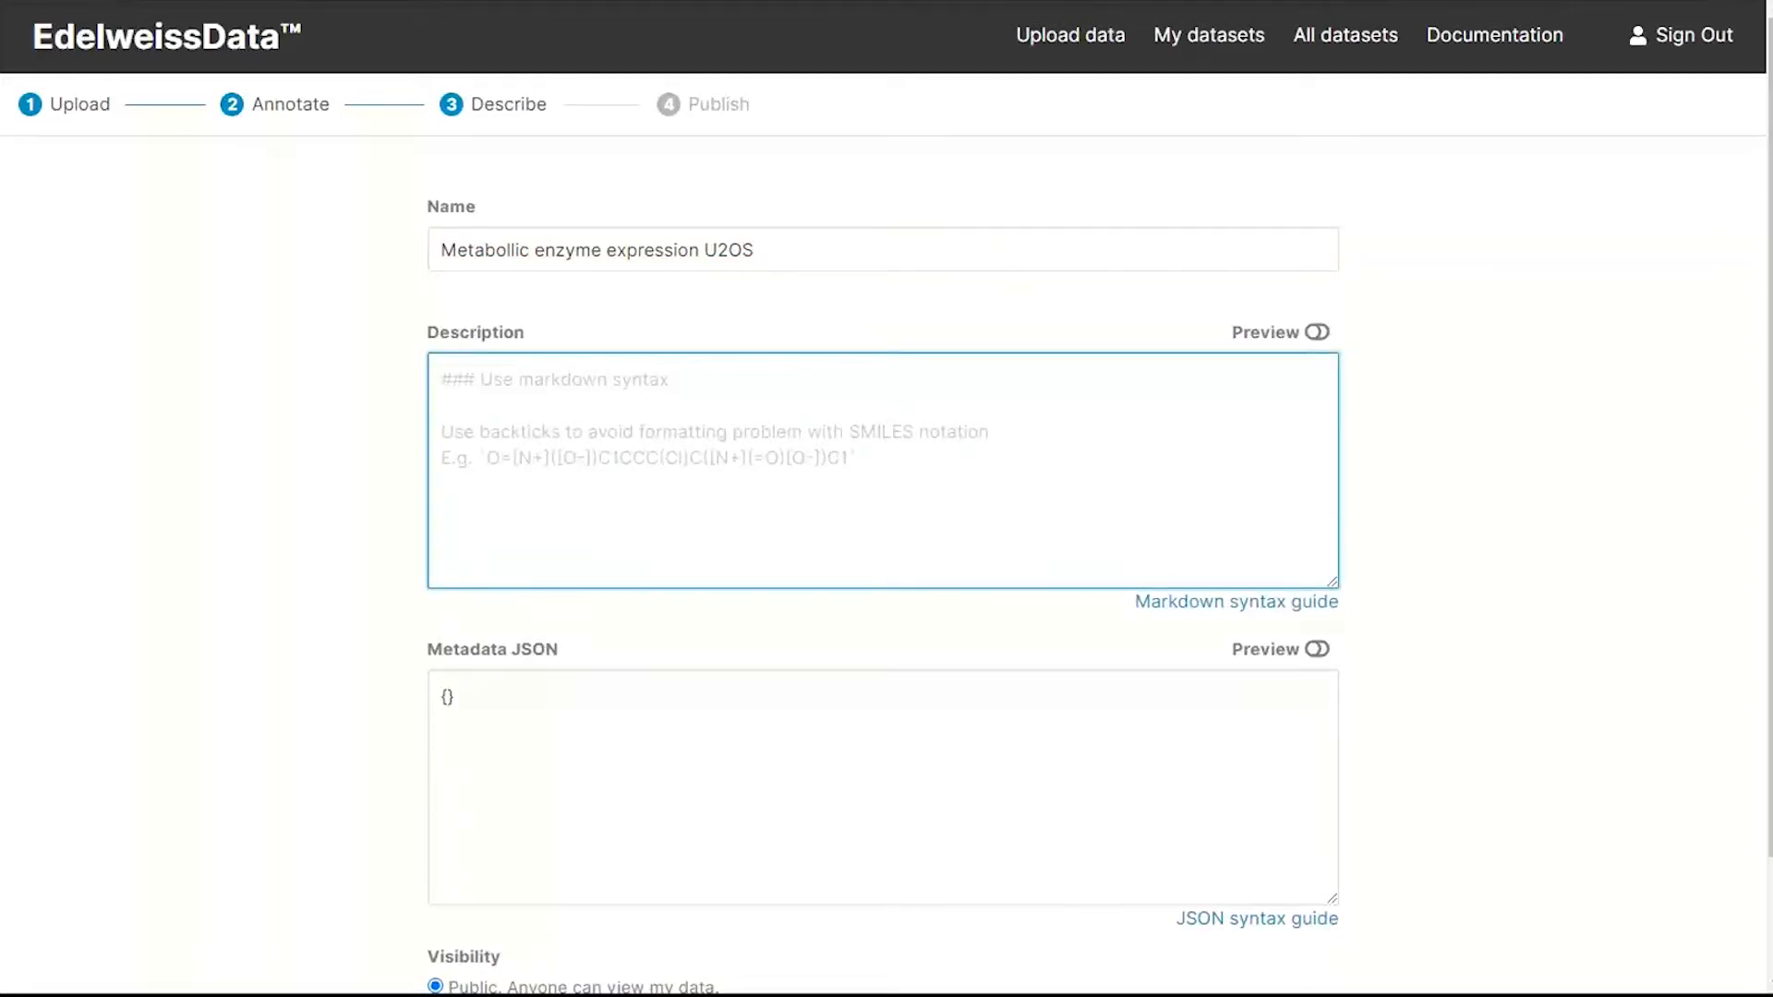
key(alt+Tab)
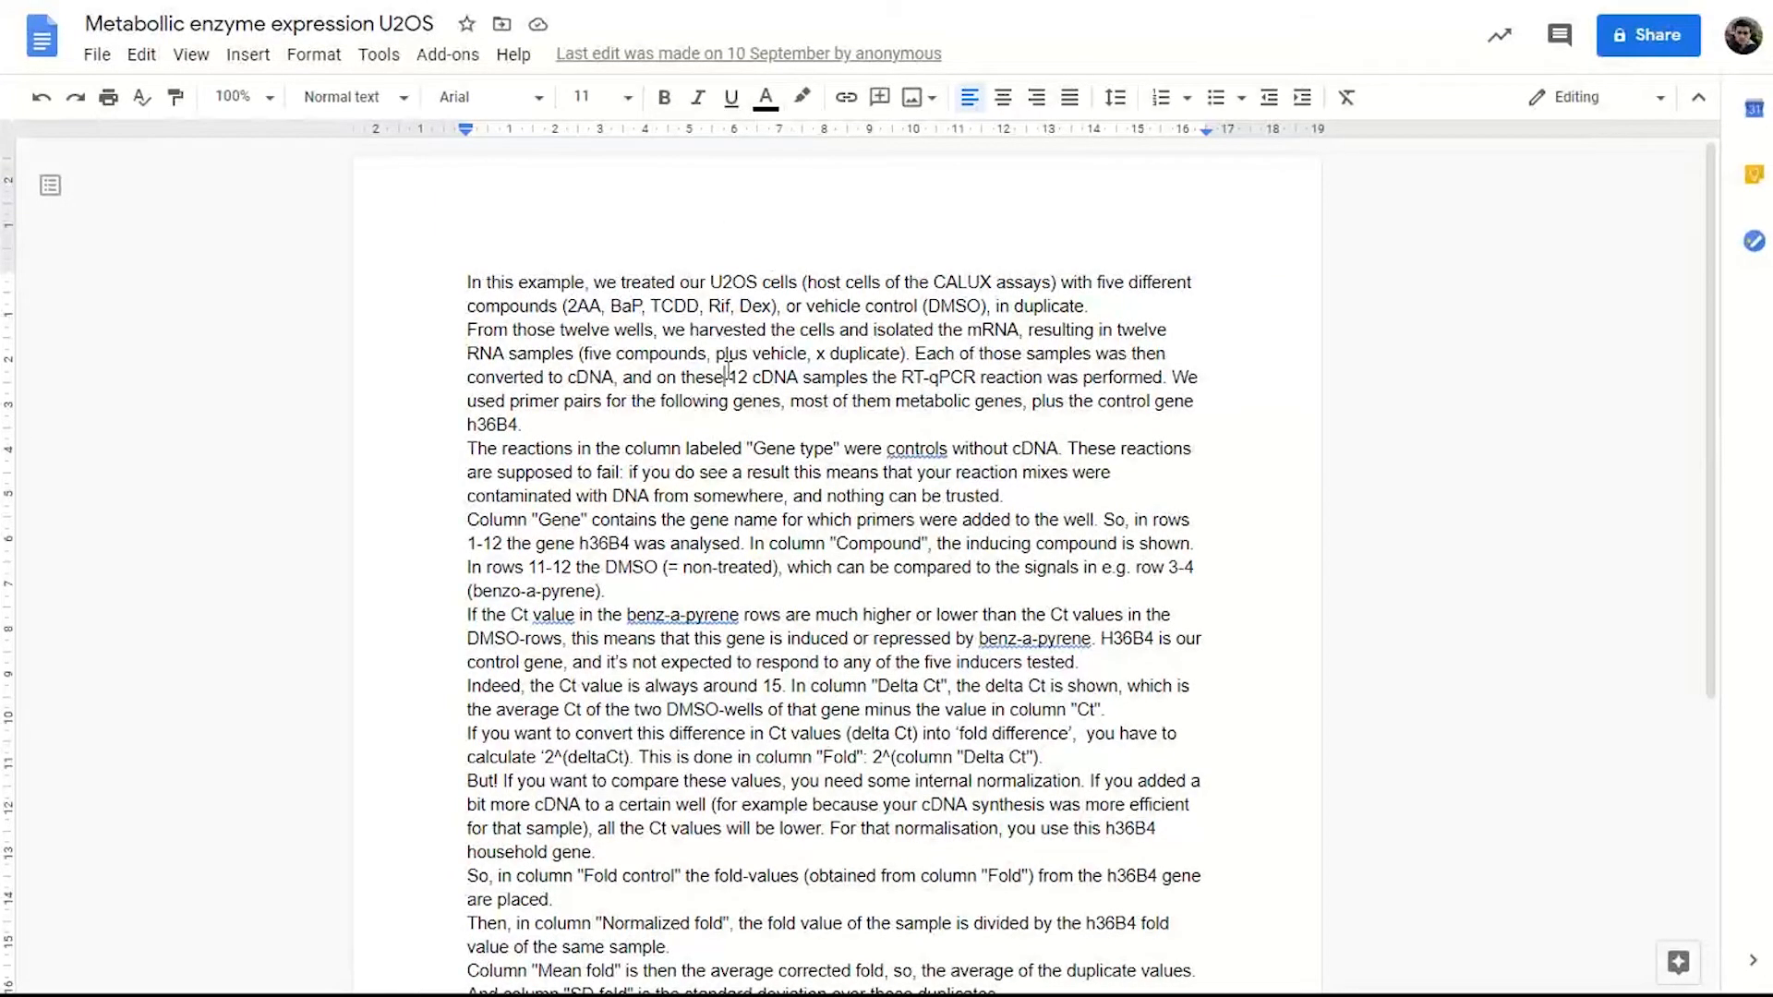
key(ctrl+a)
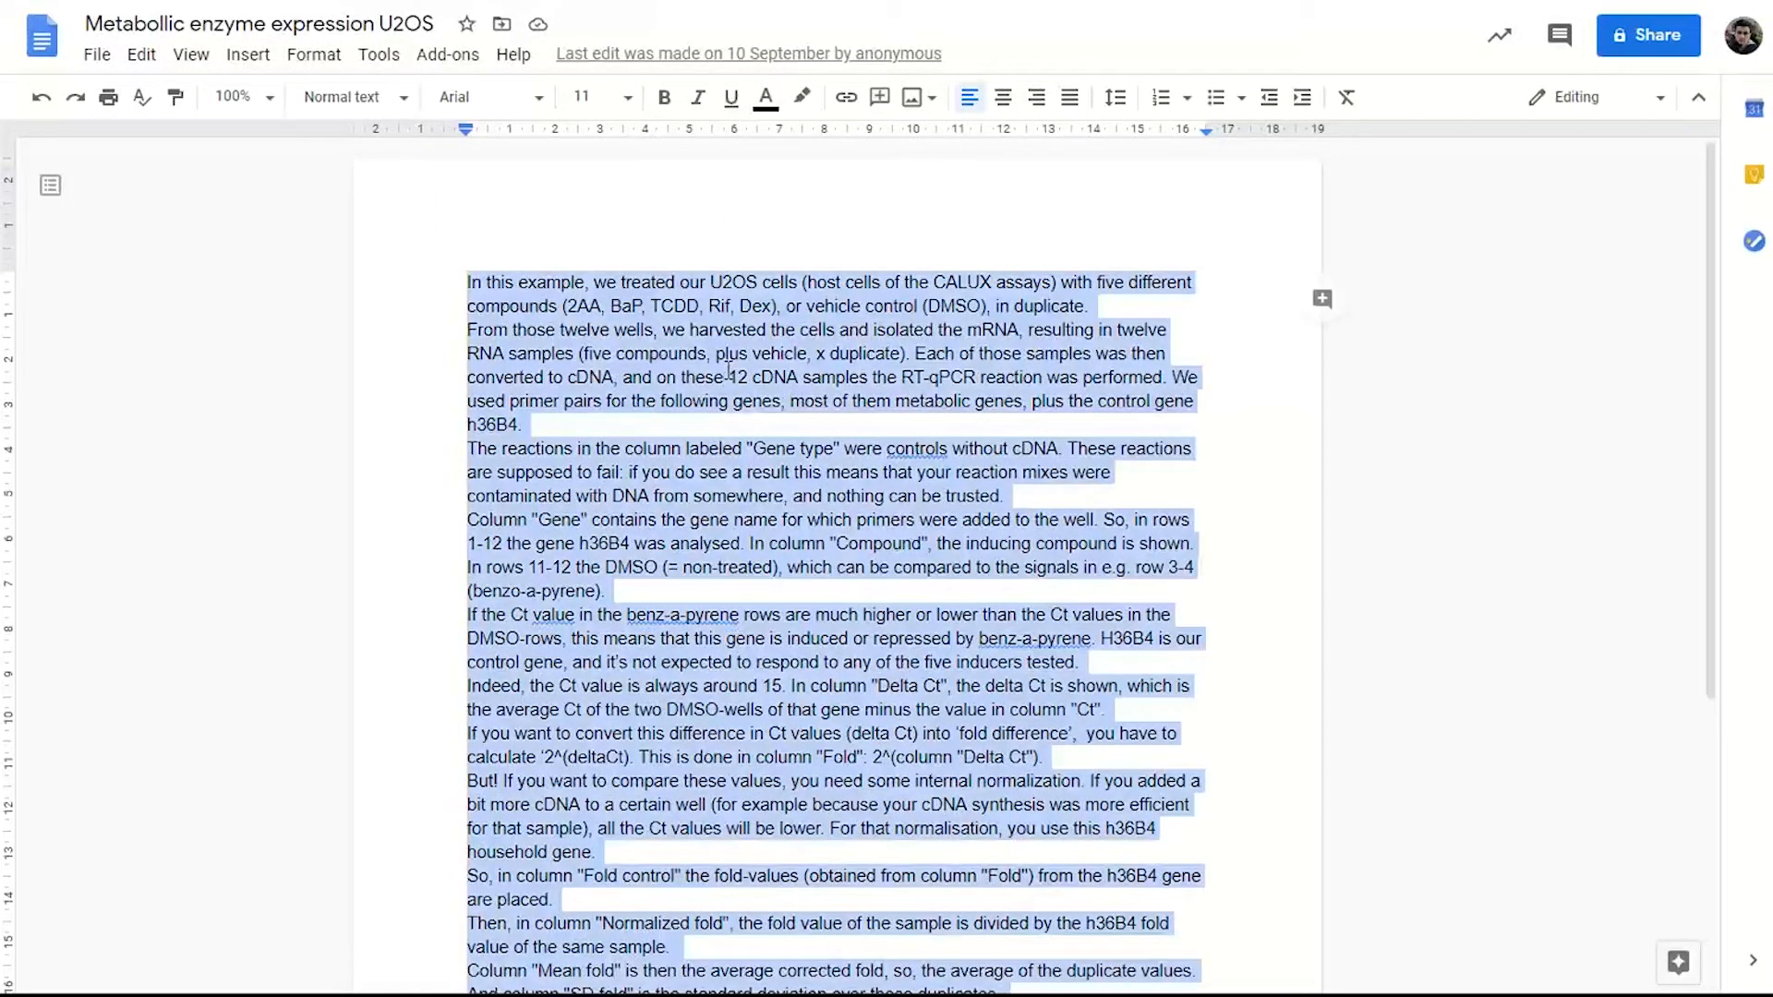
key(alt+Tab)
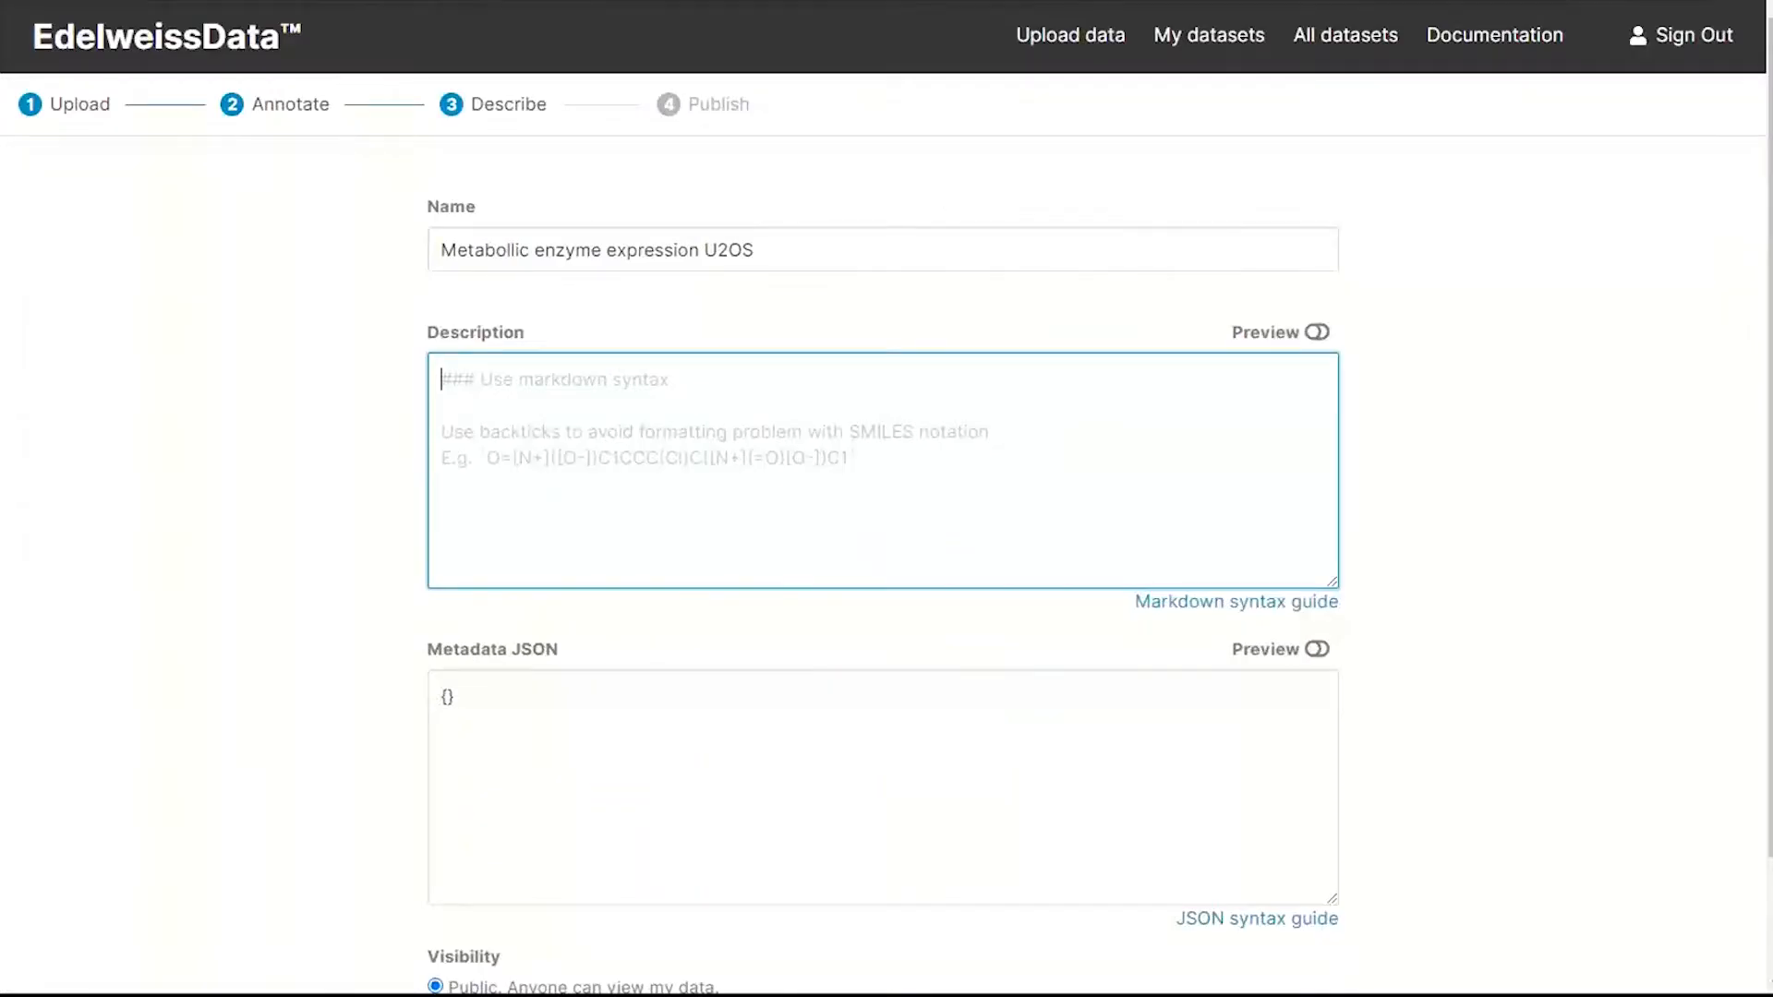
key(ctrl+v)
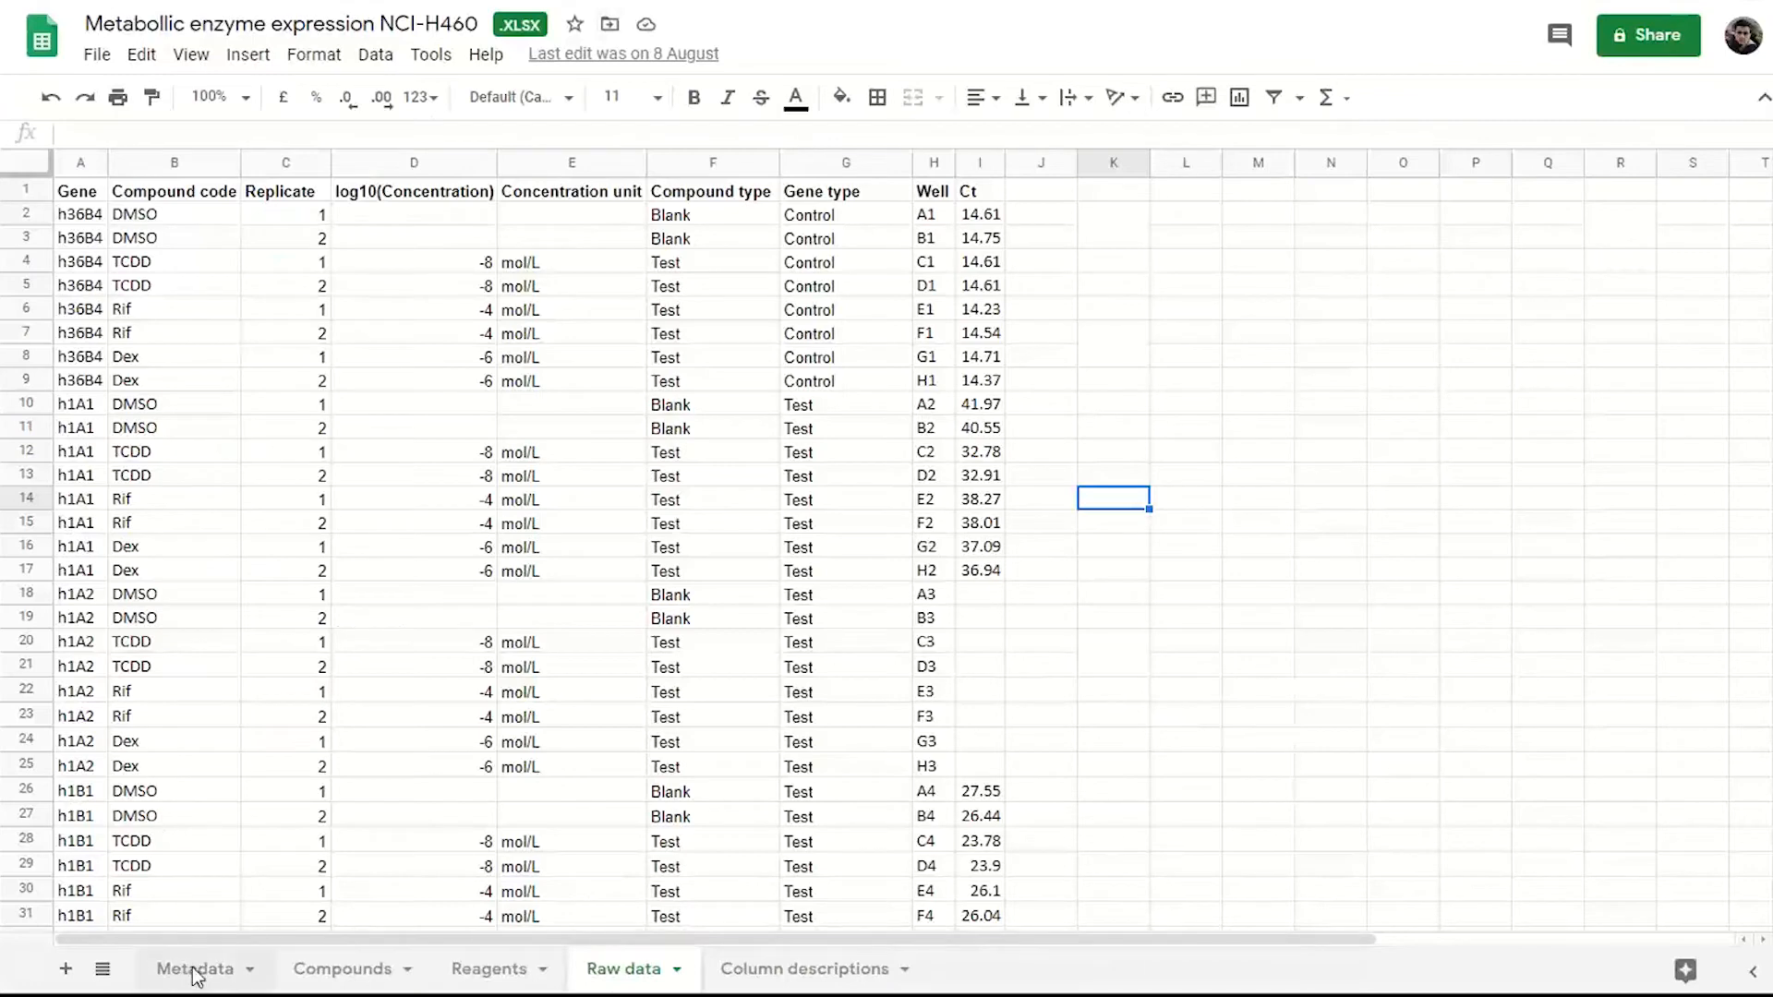
Review the Metadata and Compounds sheets of the NCI-H460 workbook in Google Sheets
click(196, 970)
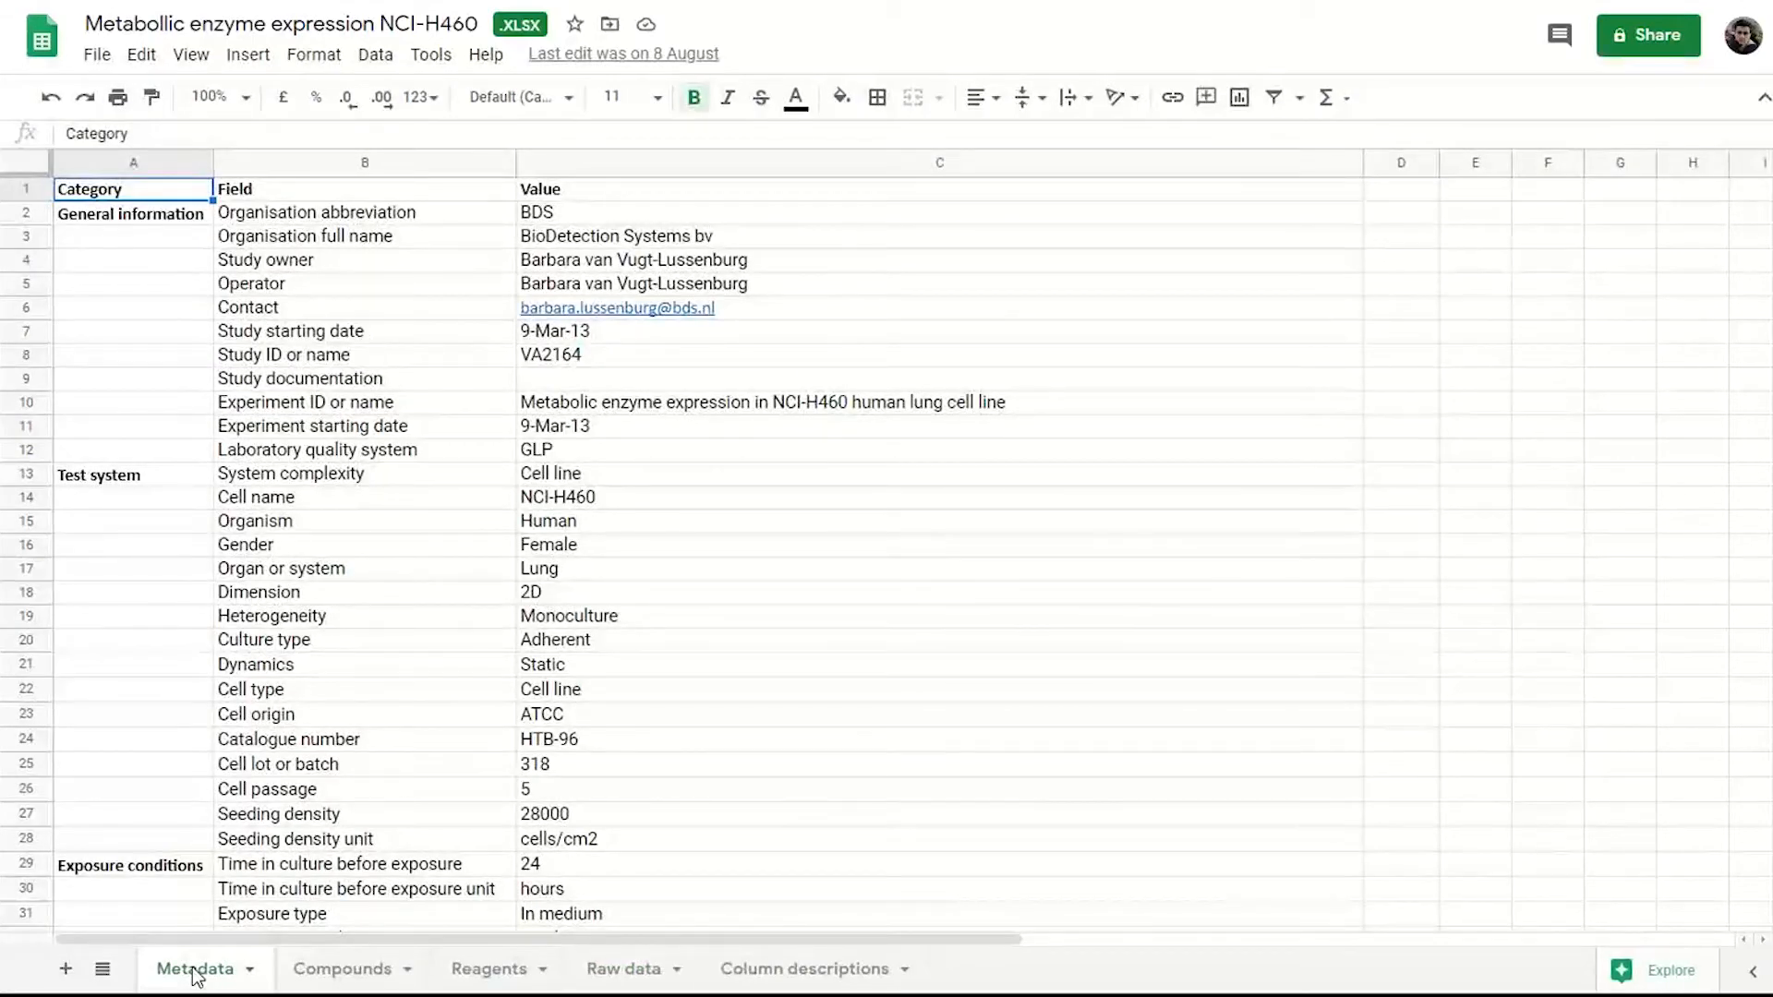
click(312, 974)
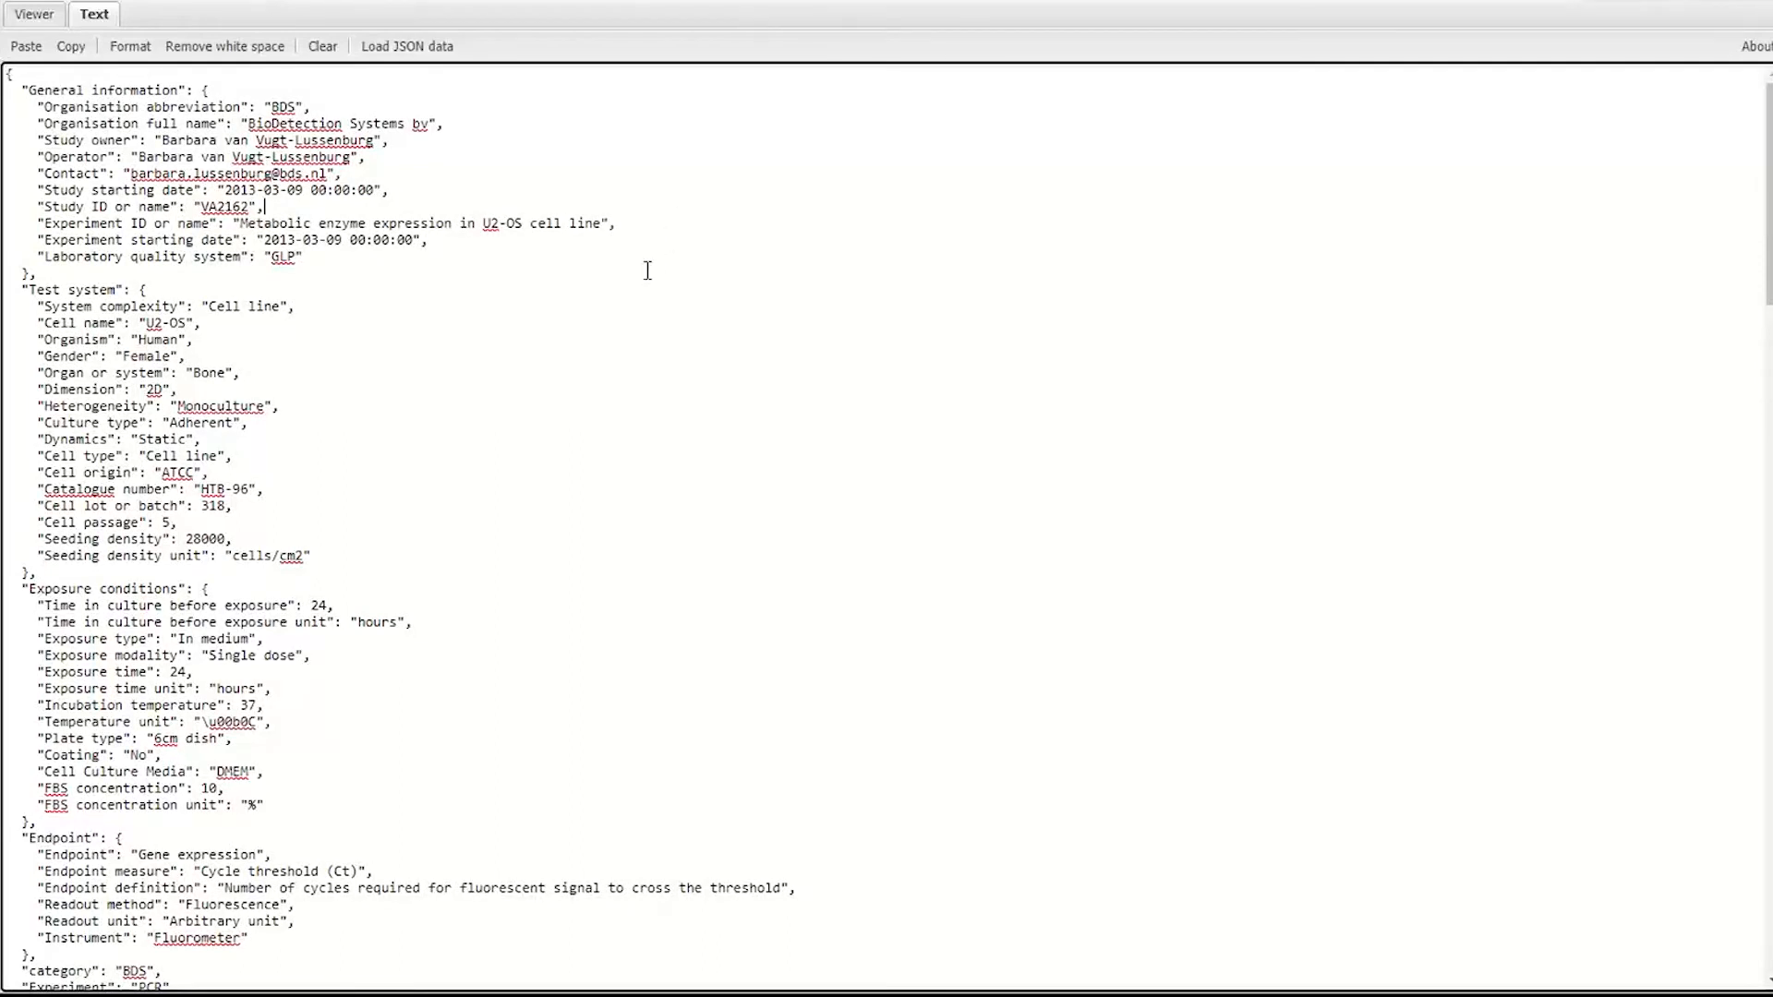
Copy the complete U2-OS JSON from the JSON viewer and replace the dataset's empty Metadata JSON with it in EdelweissData
click(635, 299)
key(ctrl+a)
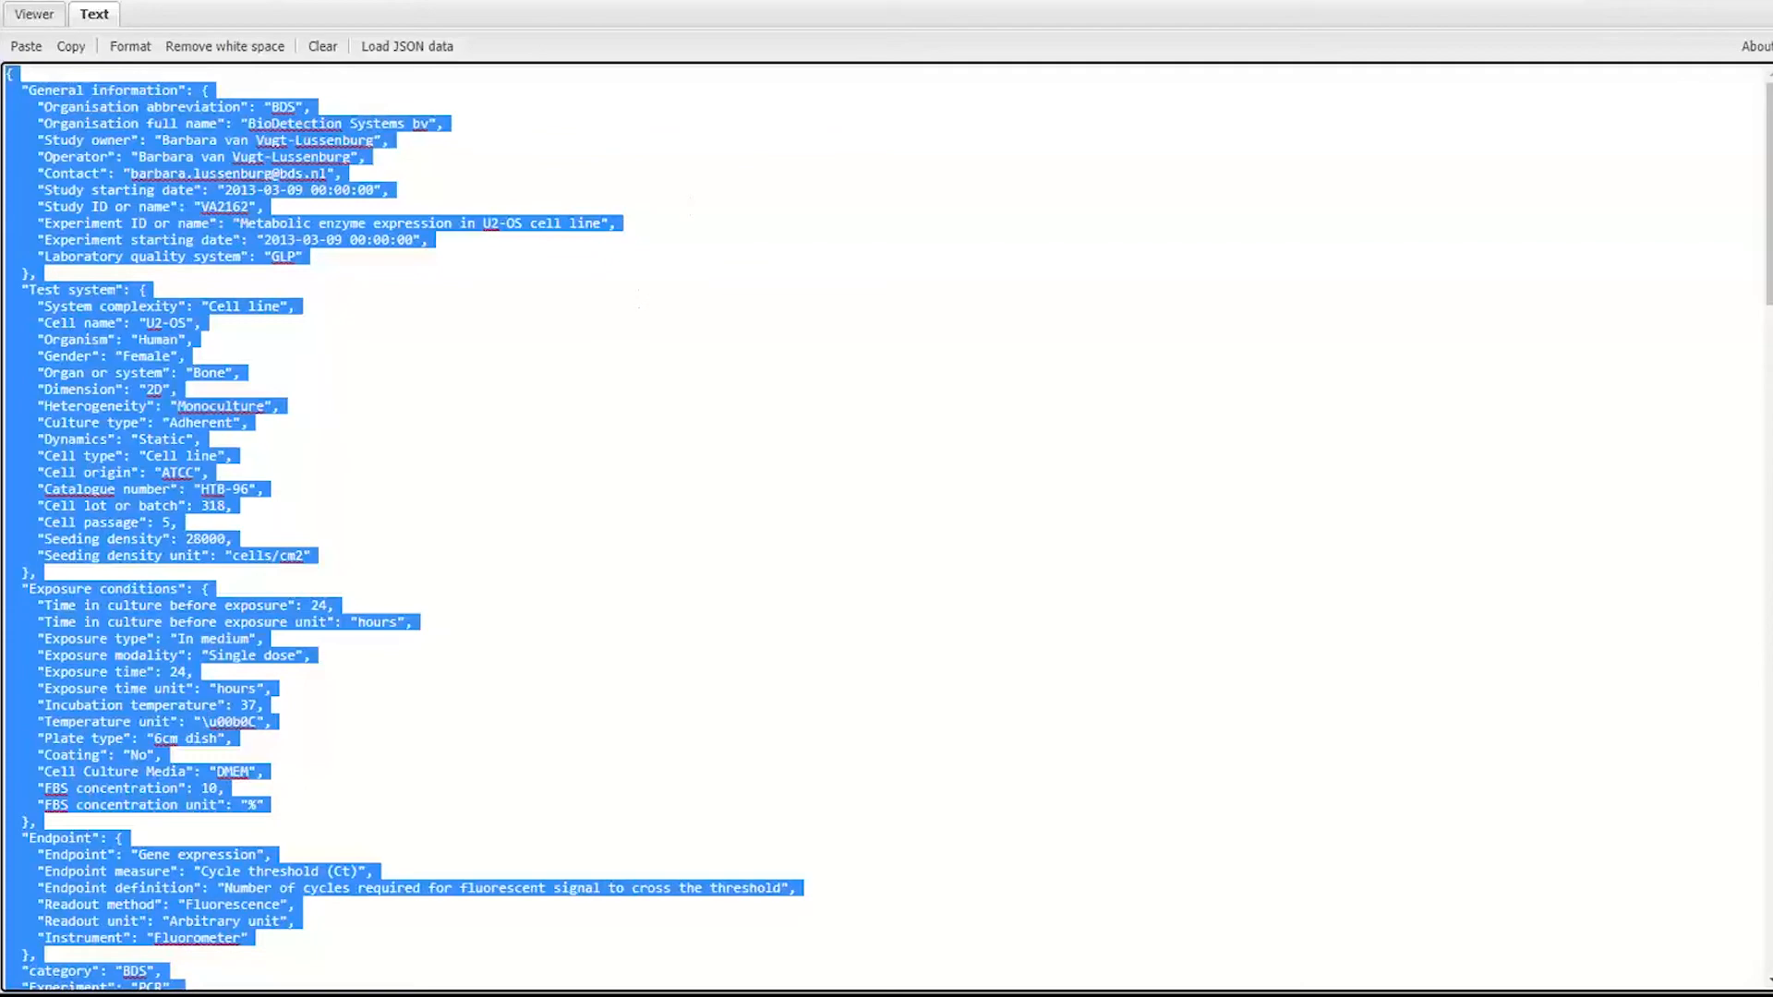
key(alt+Tab)
click(712, 693)
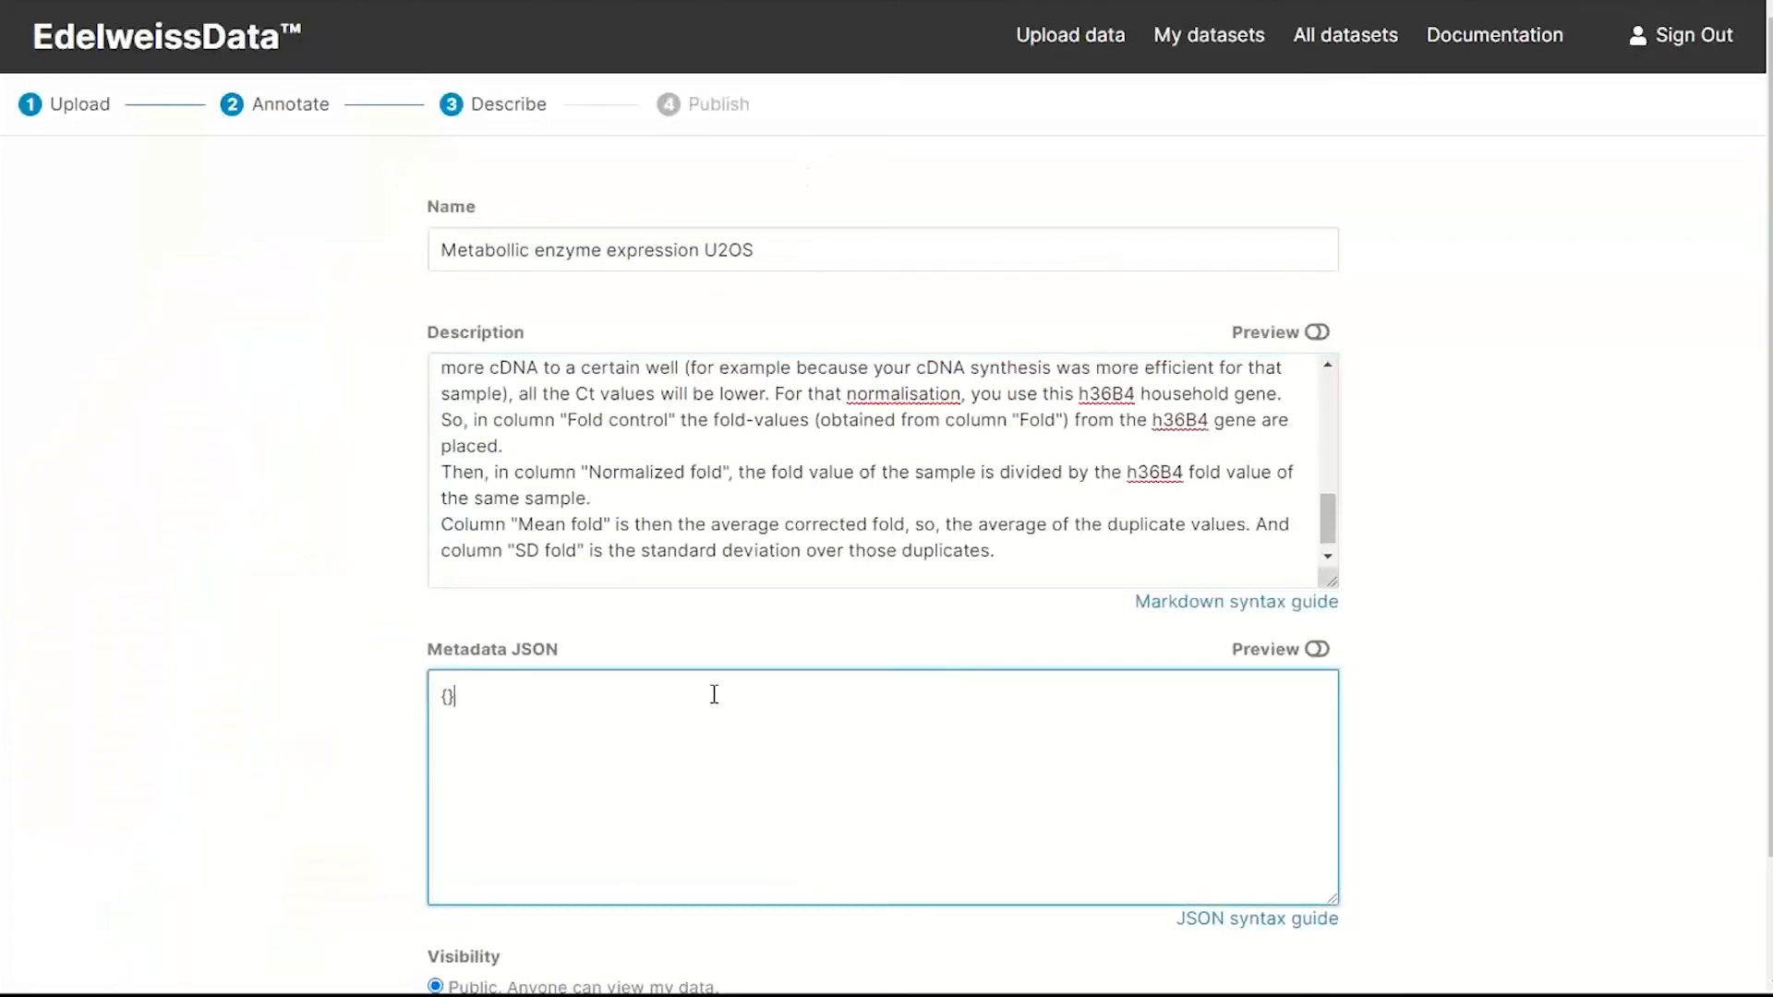
drag(712, 693, 439, 677)
key(ctrl+v)
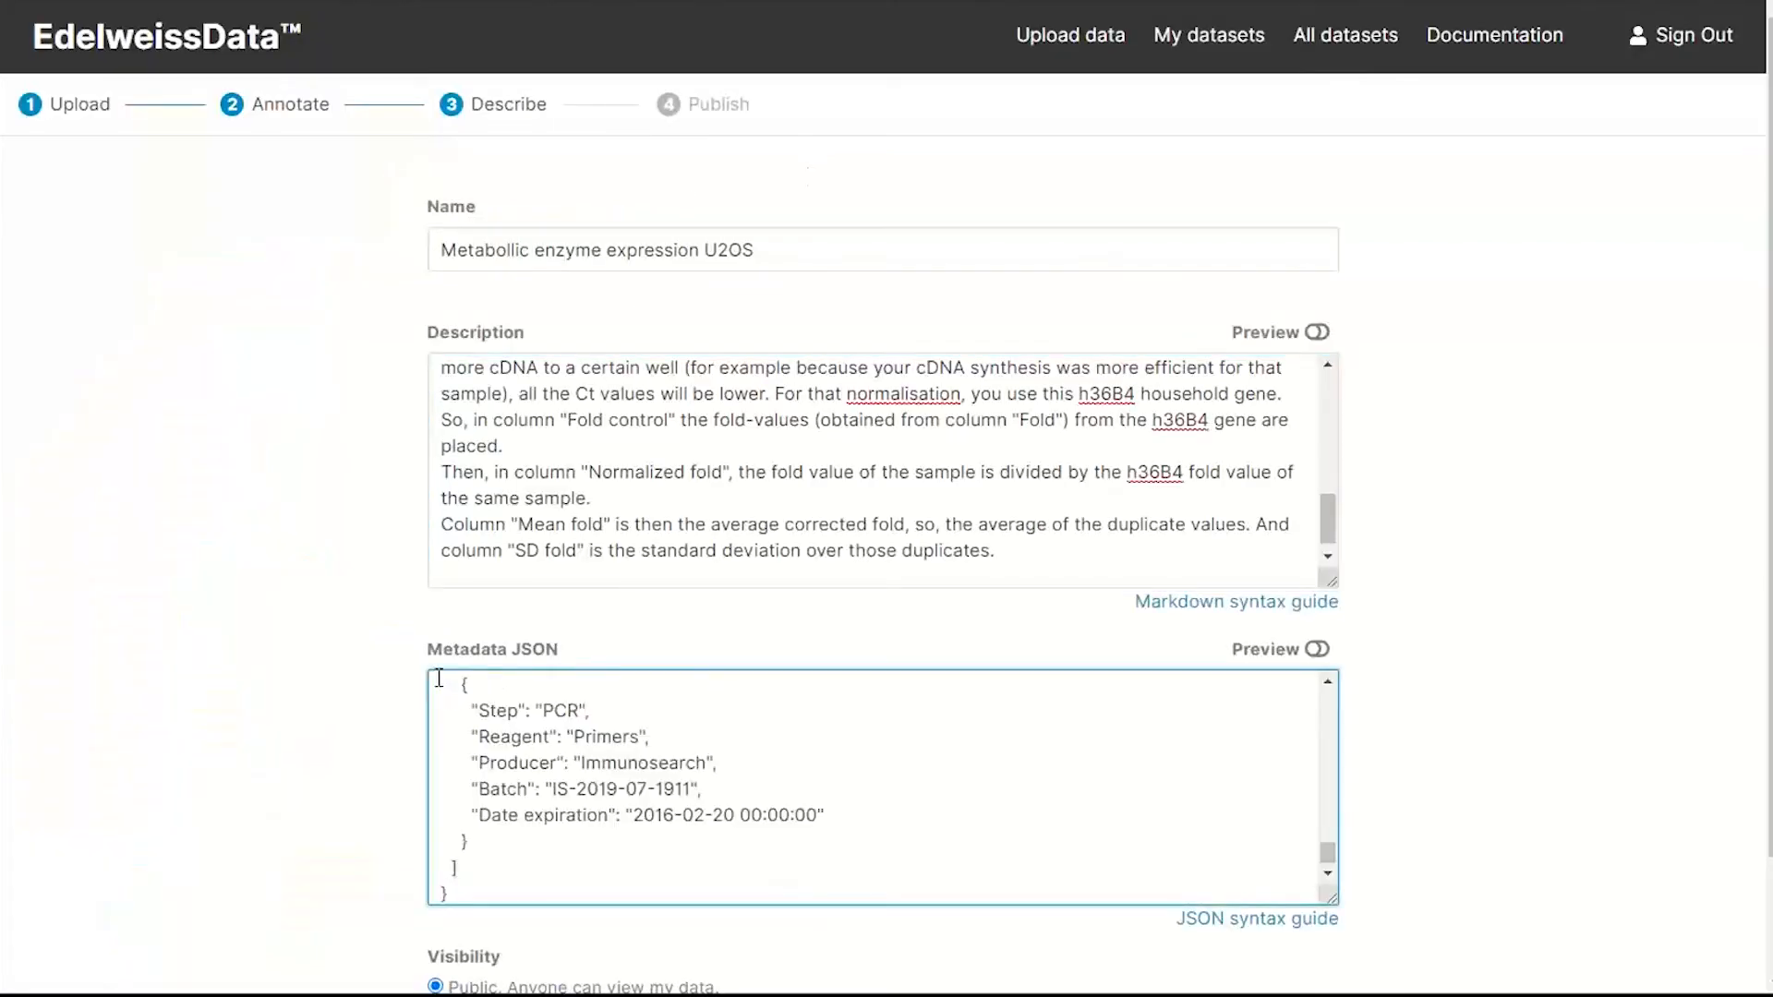
click(320, 689)
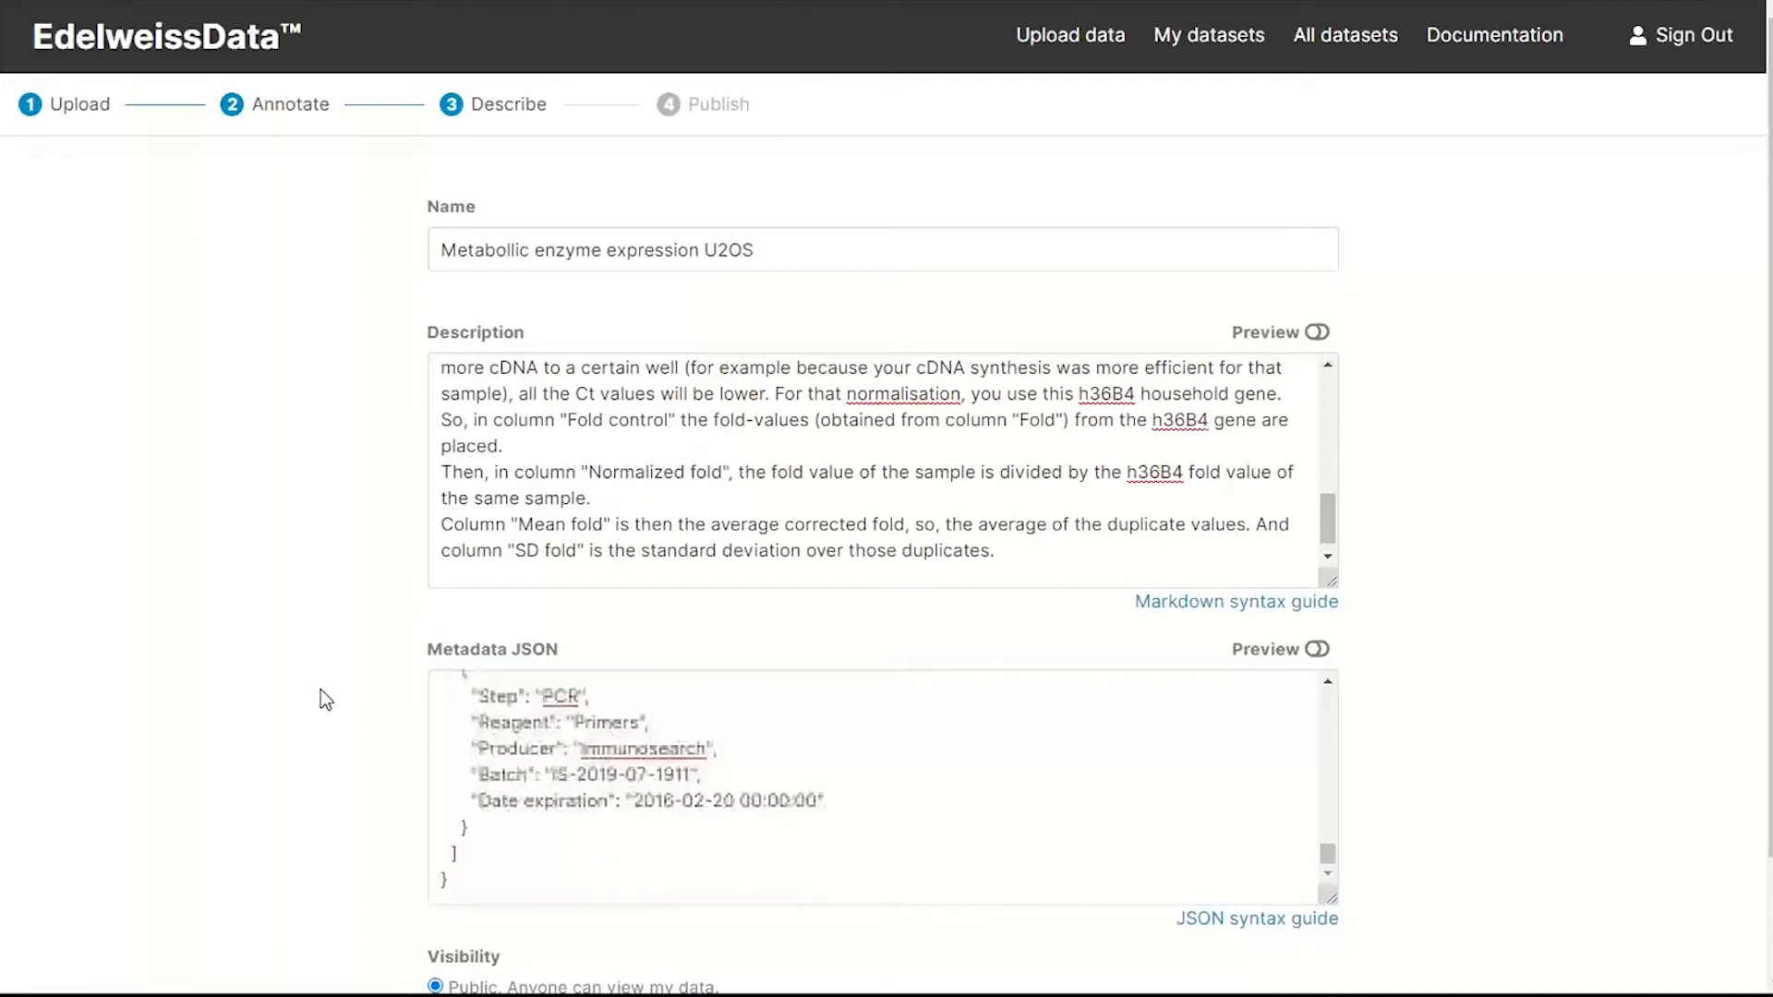
Set the dataset's visibility to Private and publish it
scroll(319, 689, down, 2)
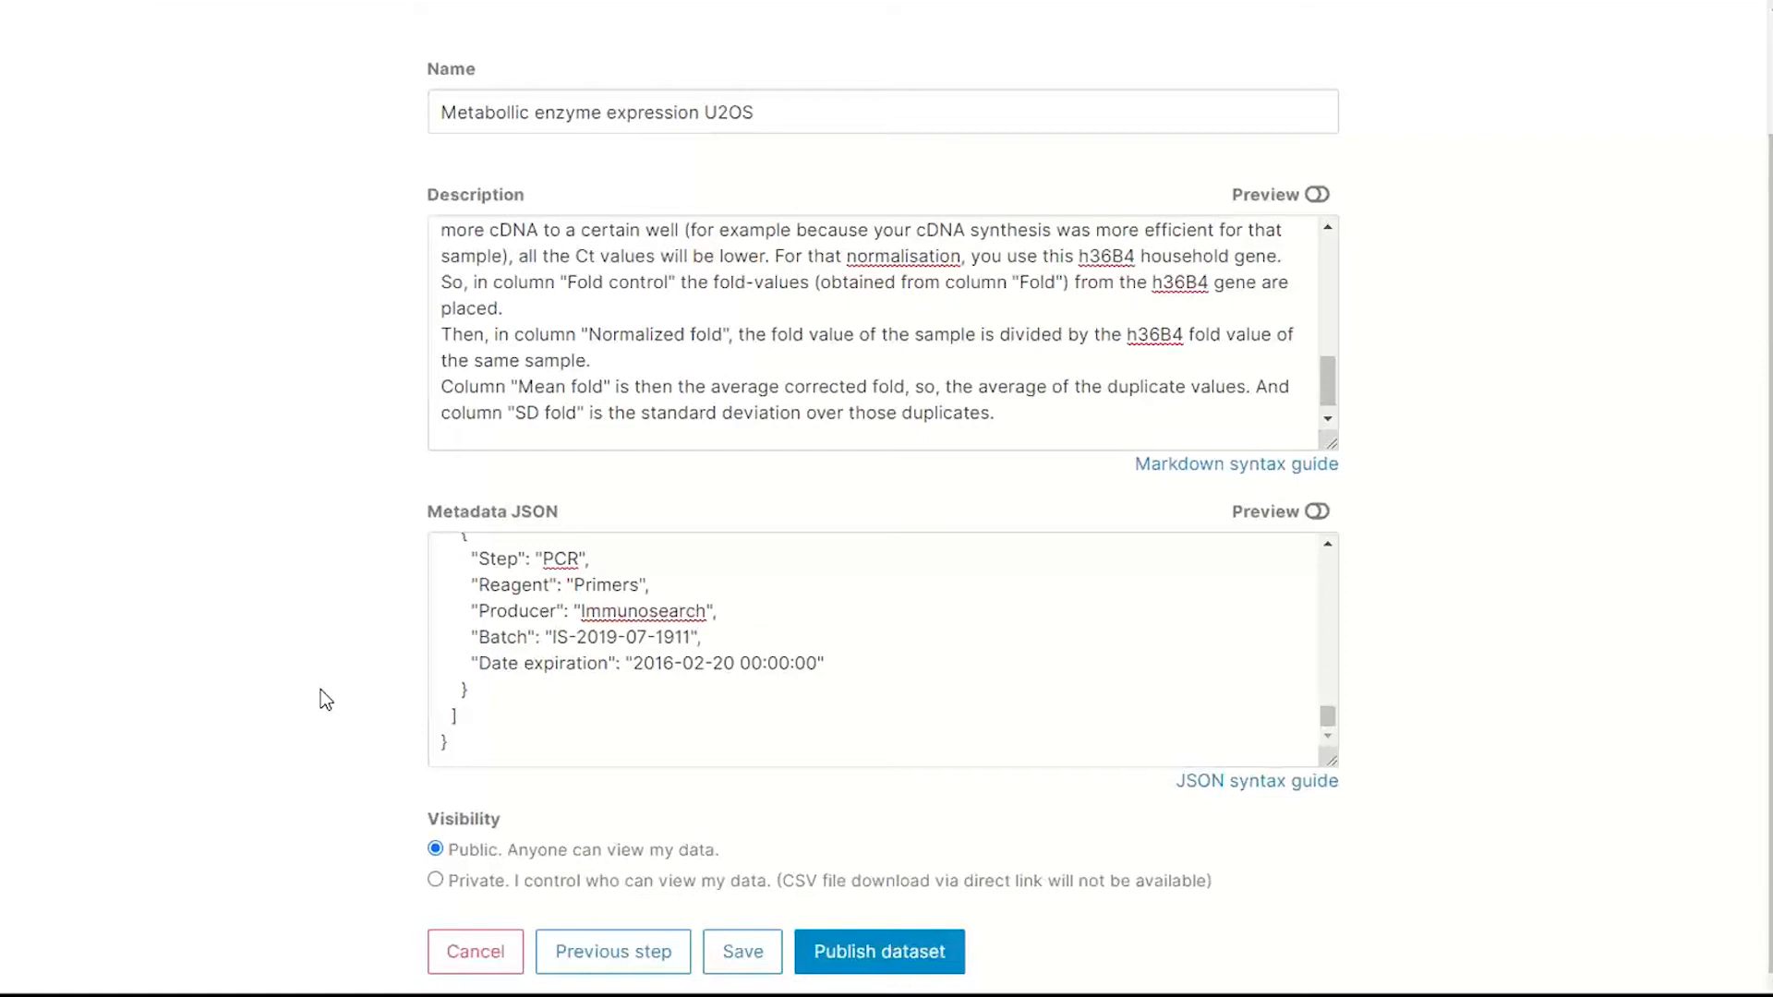
click(435, 880)
click(871, 952)
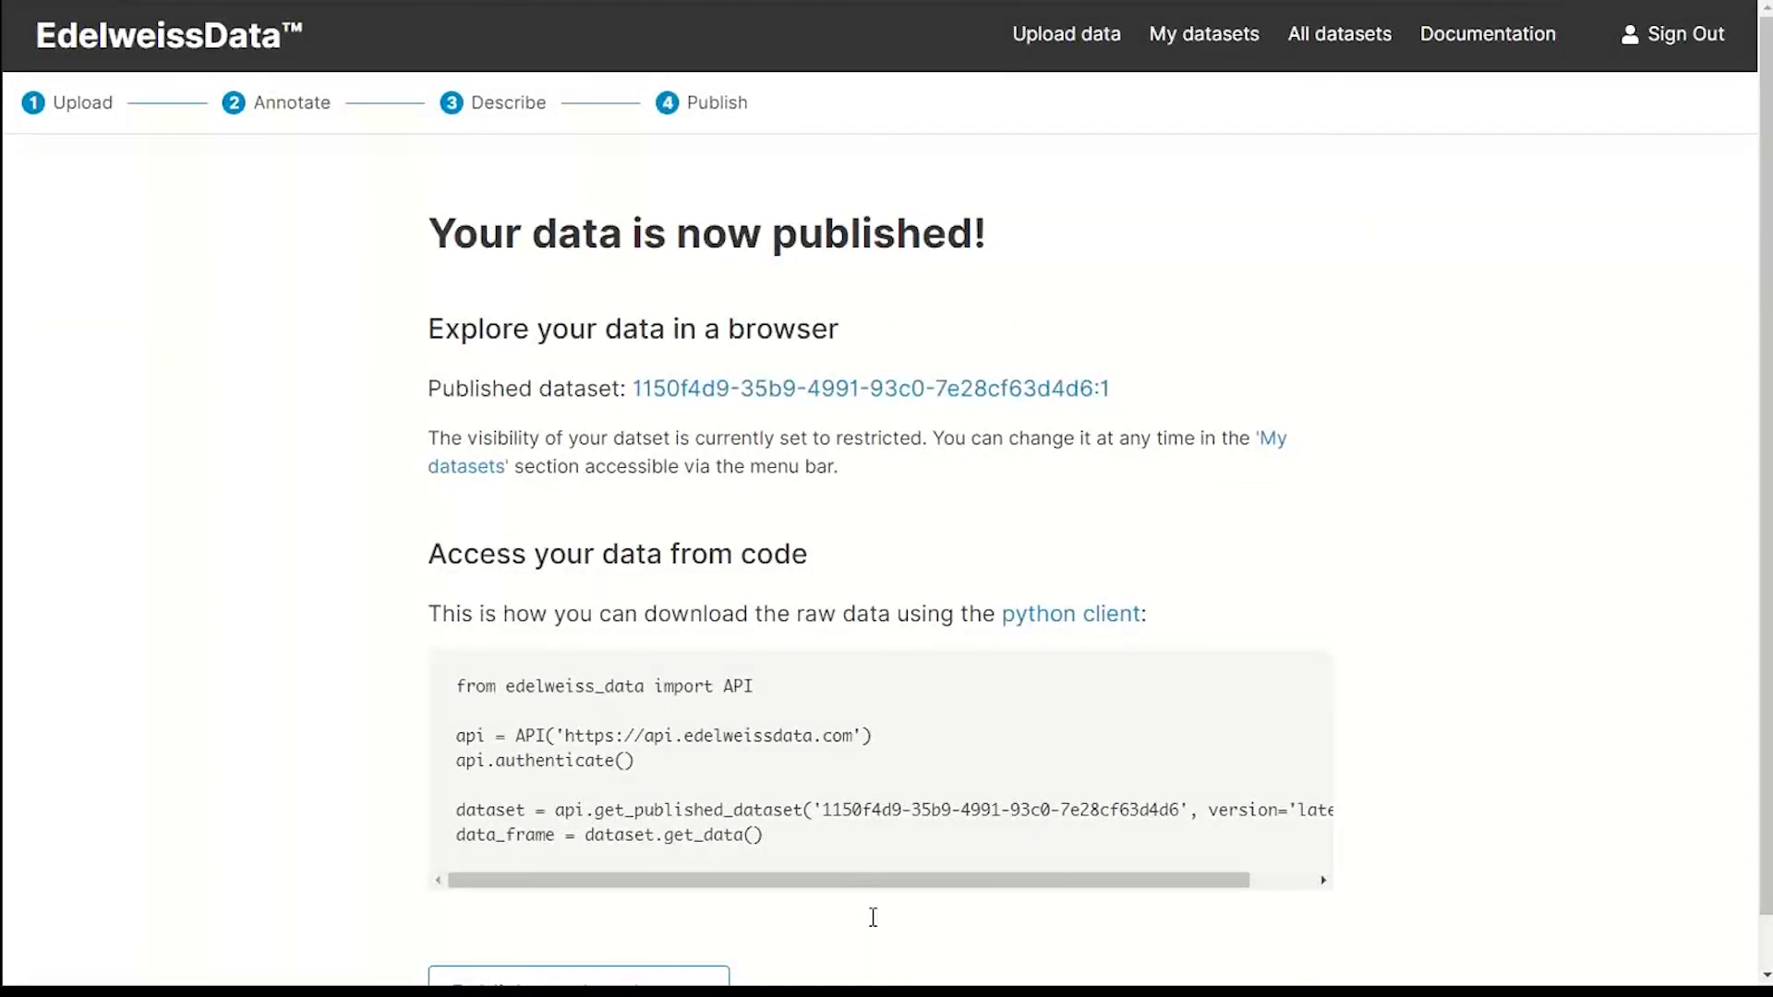
Open the list of own datasets and look through it for the newly published U2OS dataset
click(1217, 37)
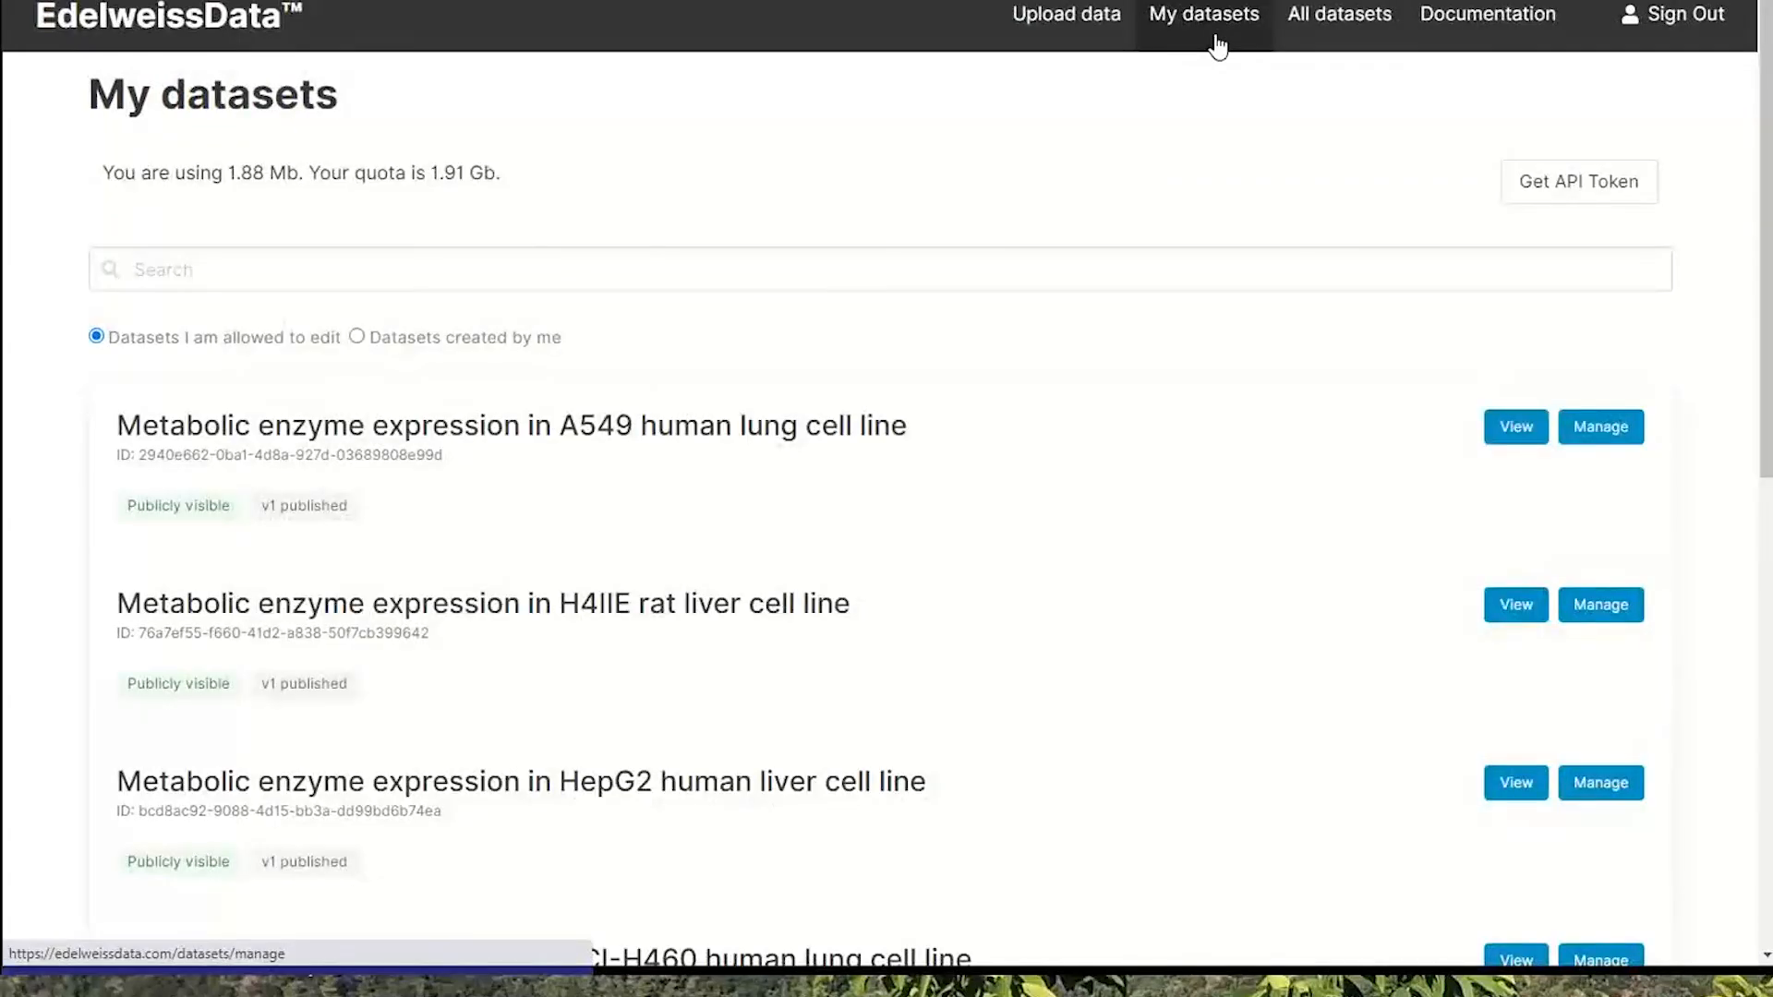
scroll(1110, 226, down, 5)
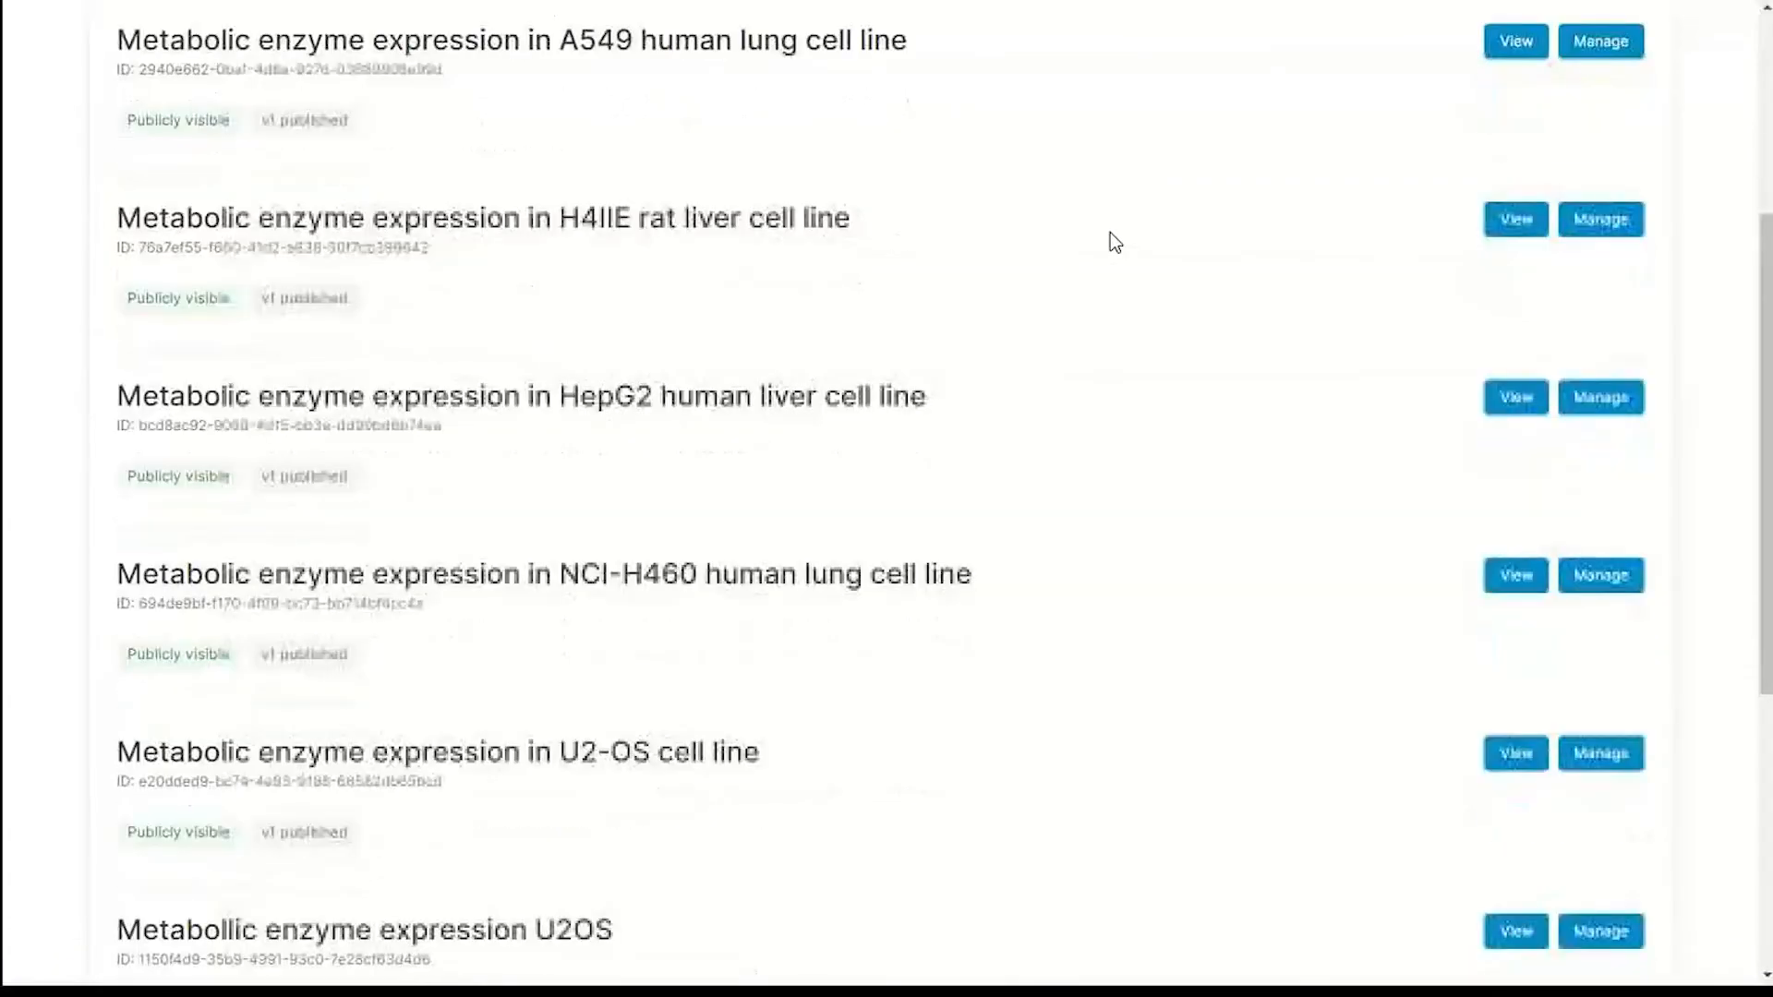
scroll(1111, 234, down, 1)
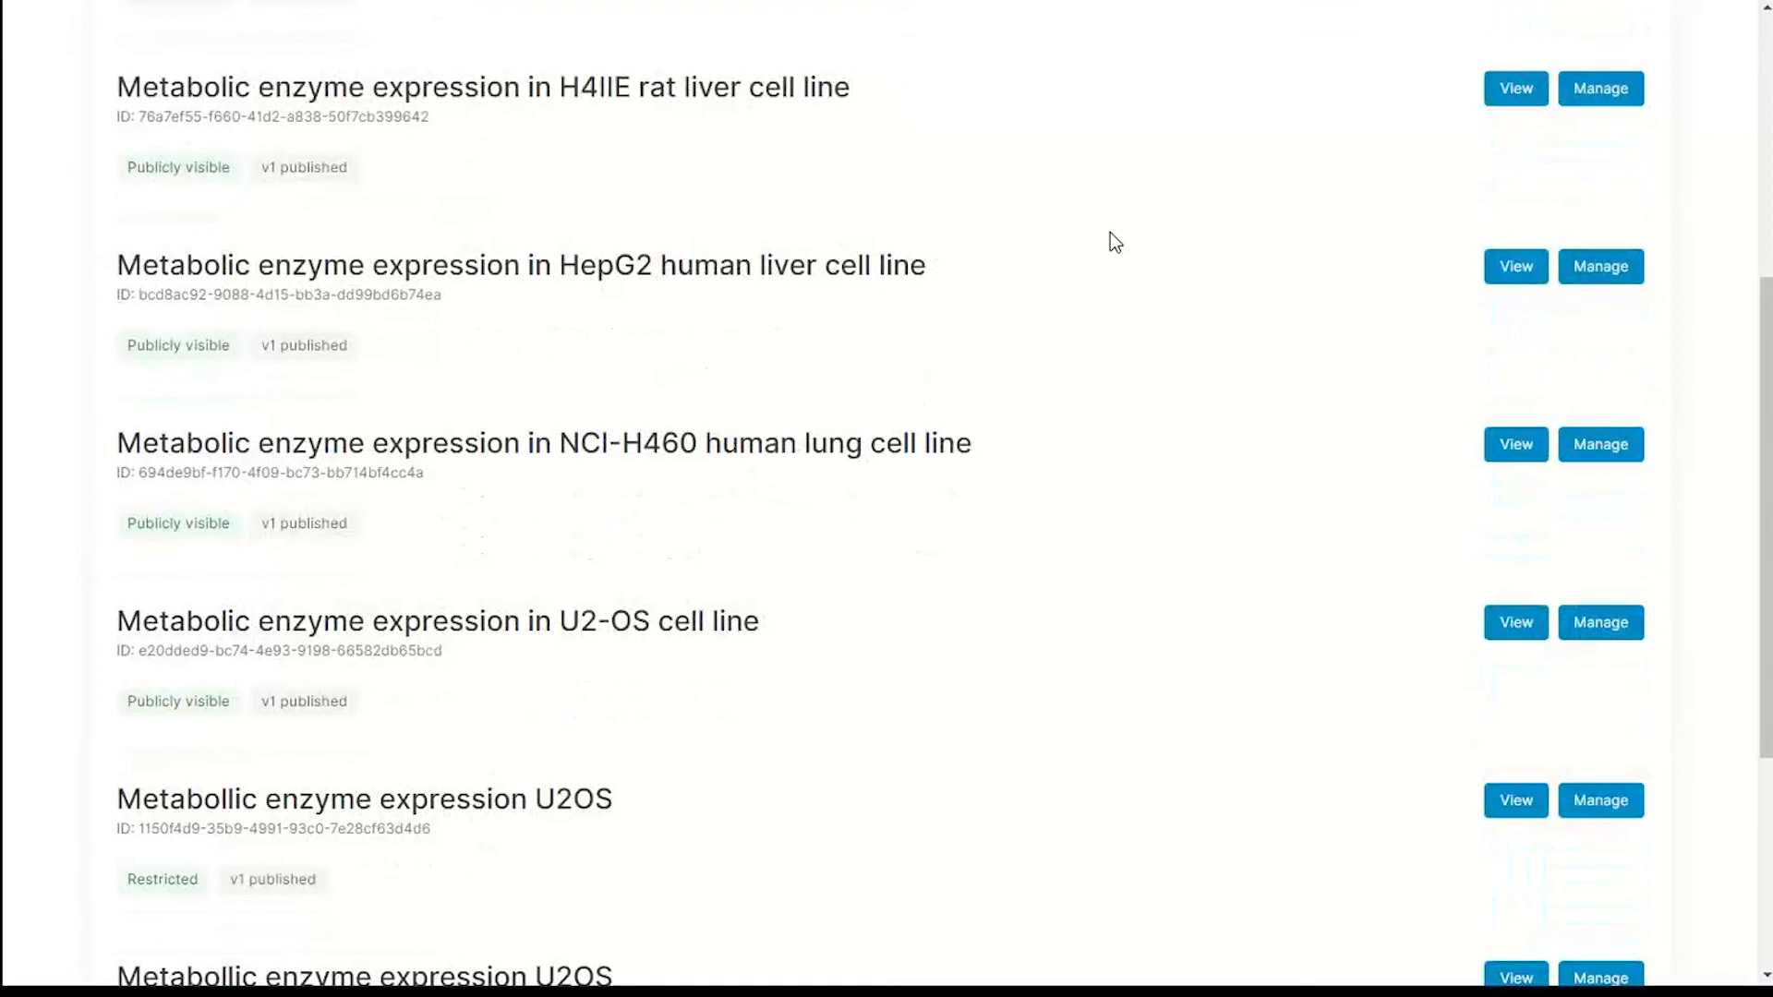
scroll(1111, 233, down, 5)
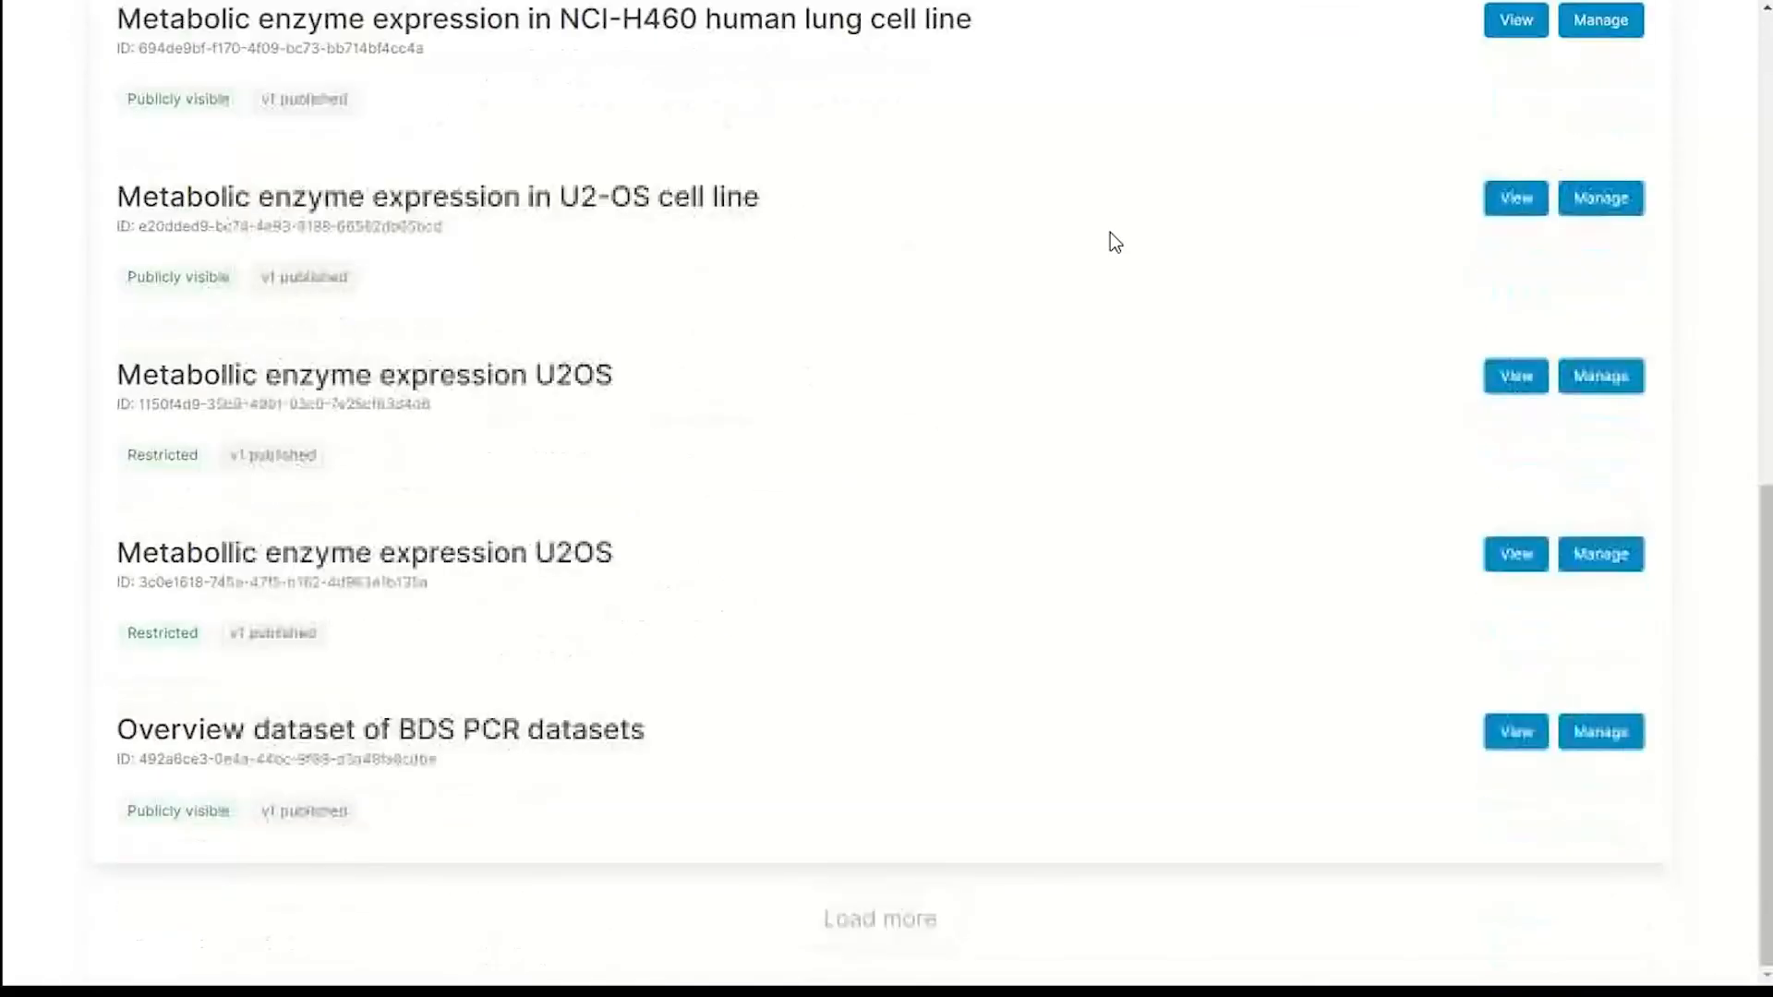